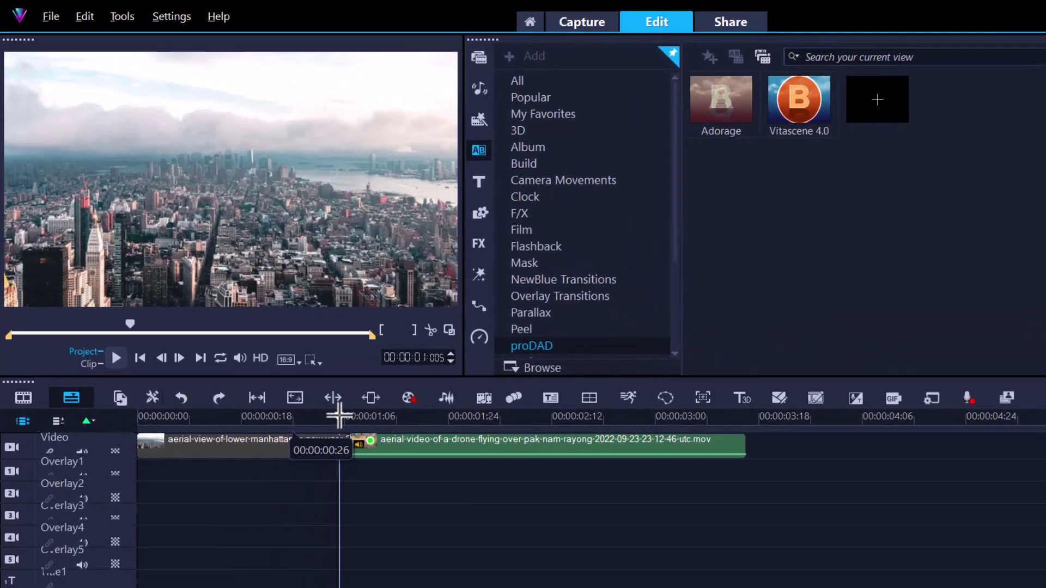
# Scrub across both clips, look through all available transitions, and return to the proDAD category
pyautogui.moveTo(339, 417); pyautogui.dragTo(442, 424)
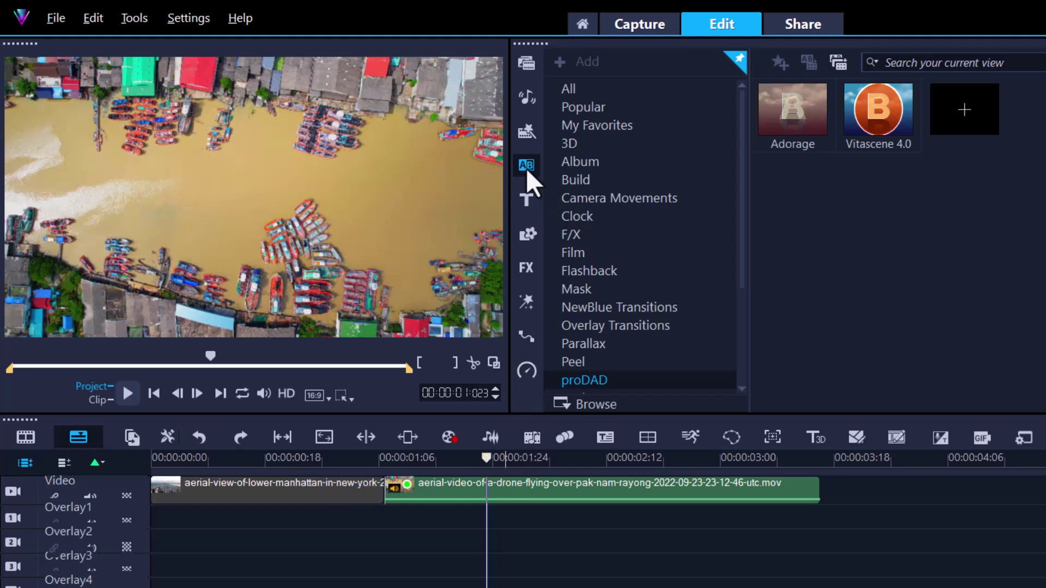
pyautogui.click(585, 89)
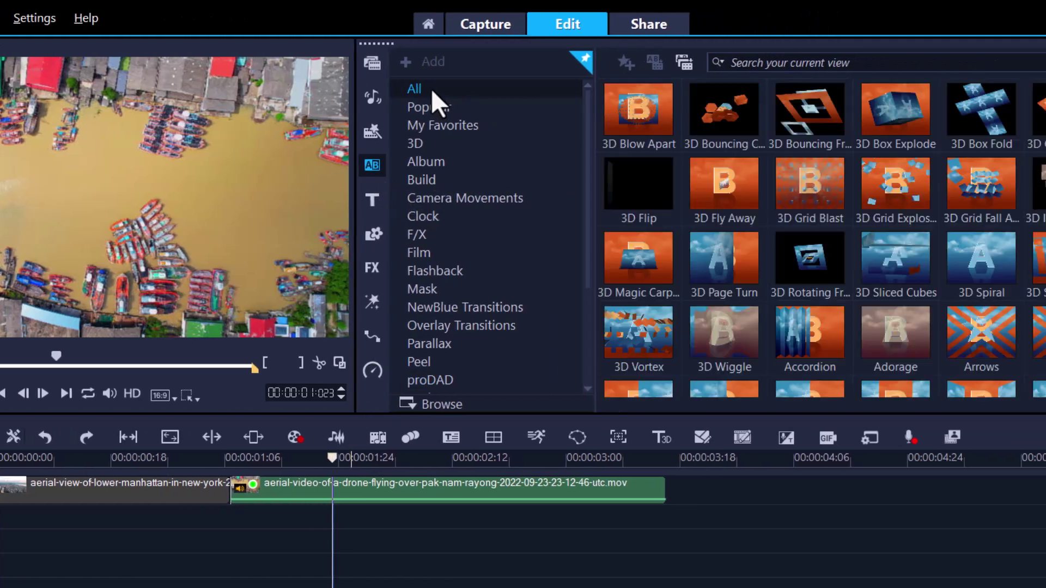
pyautogui.scroll(-10, 918, 305)
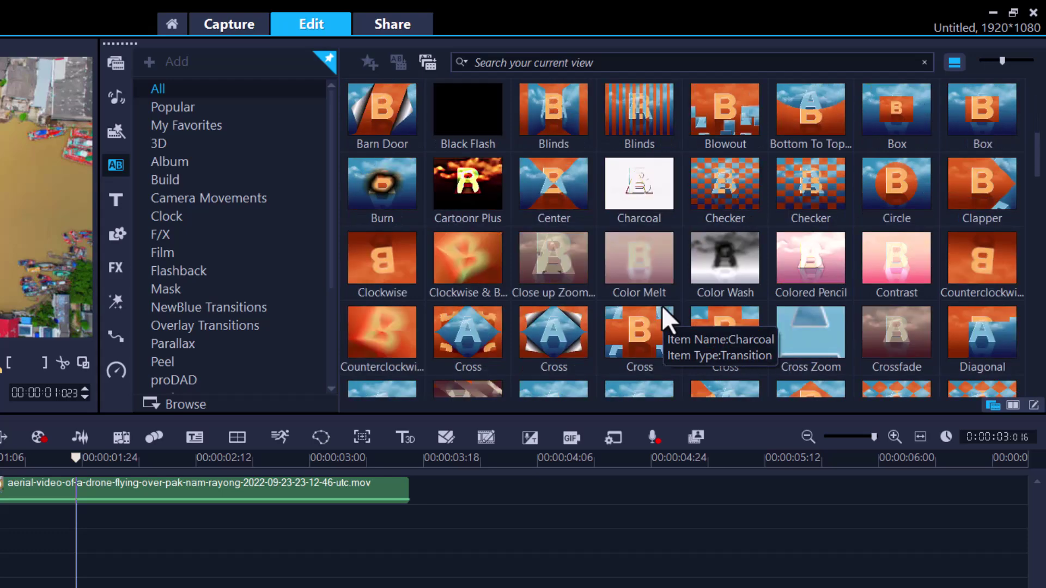
pyautogui.scroll(7, 661, 305)
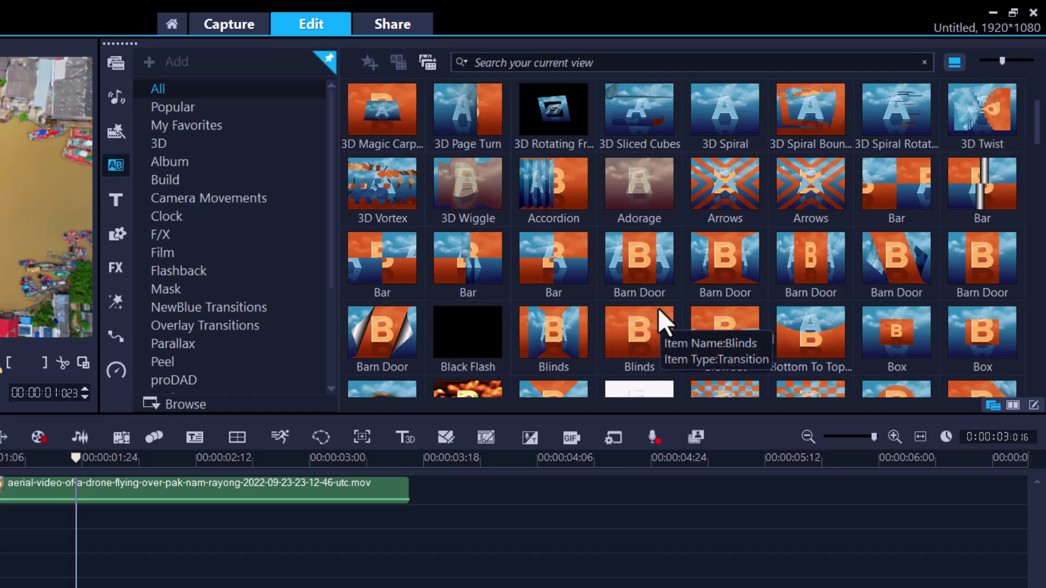
pyautogui.click(189, 378)
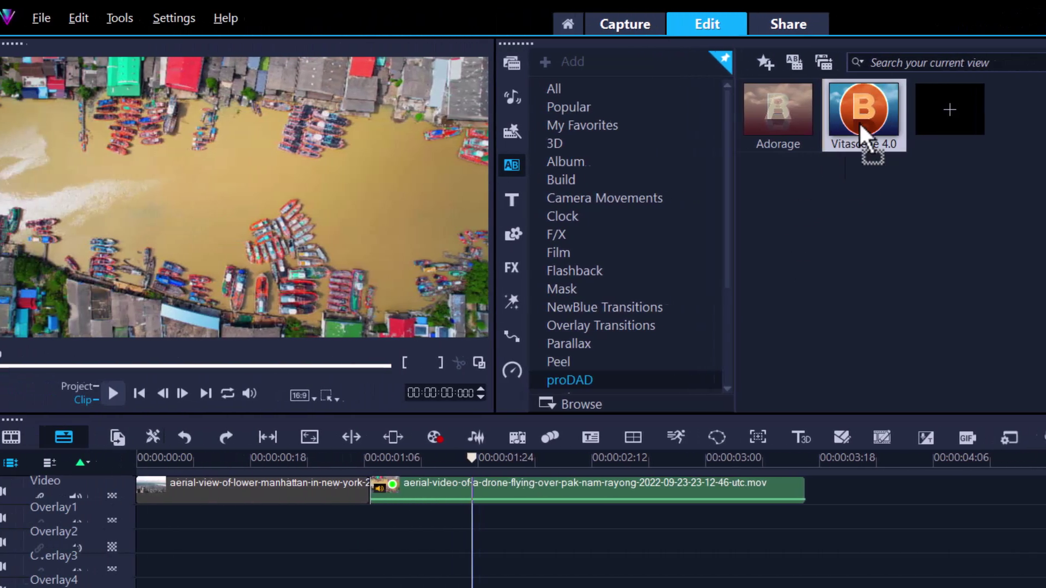
# Try adding the Vitascene 4.0 transition first and overlapping the drone clip onto the Manhattan clip, and undo both changes
pyautogui.moveTo(457, 130); pyautogui.dragTo(0, 487)
pyautogui.moveTo(384, 487); pyautogui.dragTo(383, 486)
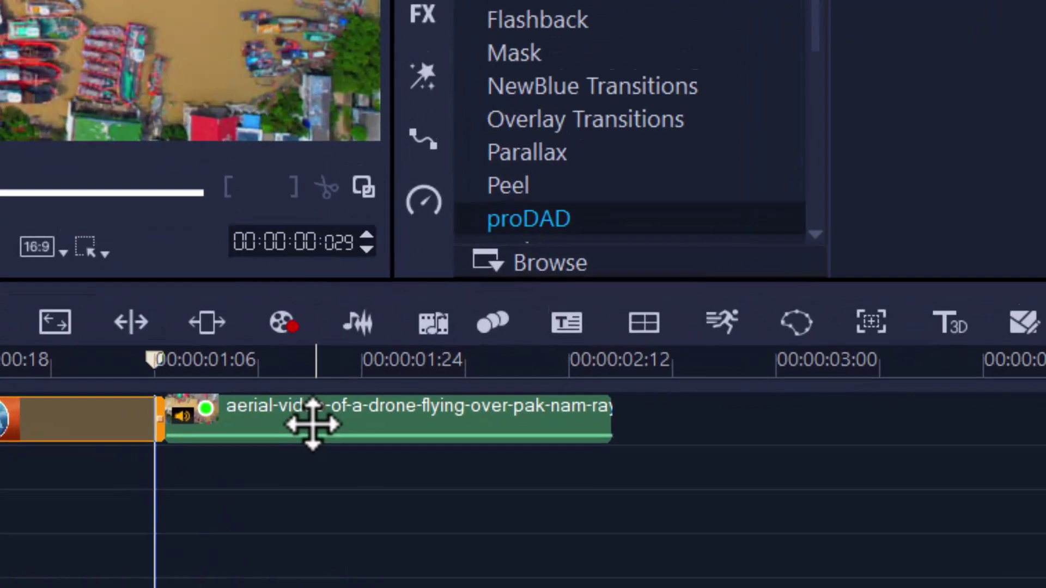
pyautogui.click(465, 493)
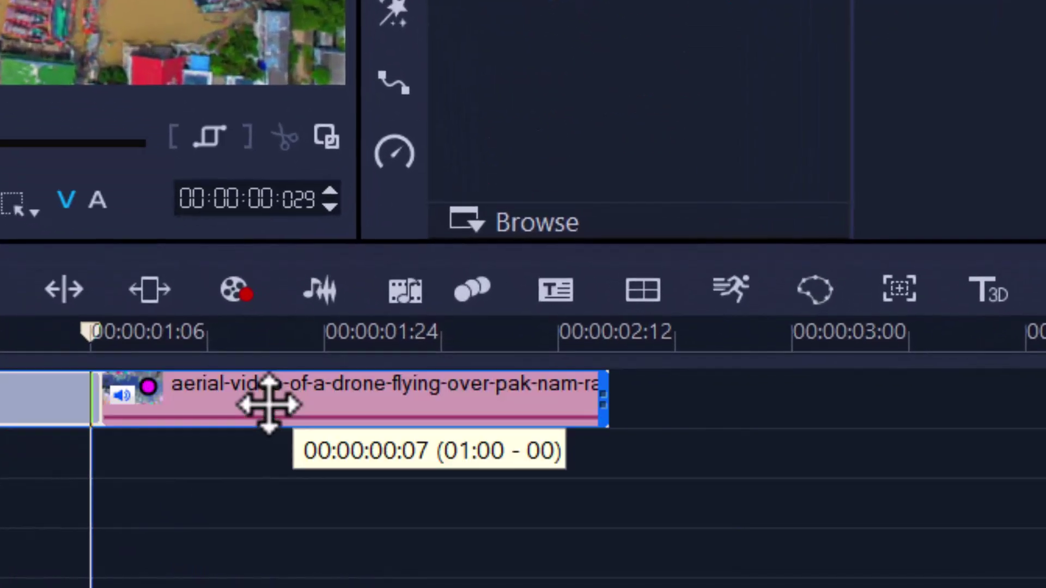
pyautogui.moveTo(269, 405); pyautogui.dragTo(522, 397)
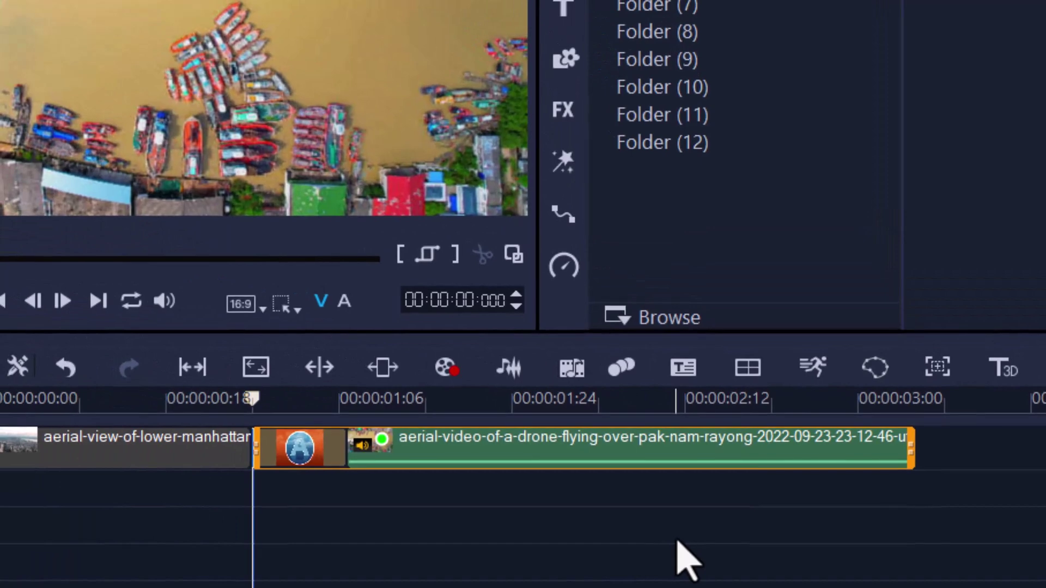
pyautogui.hotkey('ctrl', 'z')
pyautogui.hotkey('ctrl', 'z')
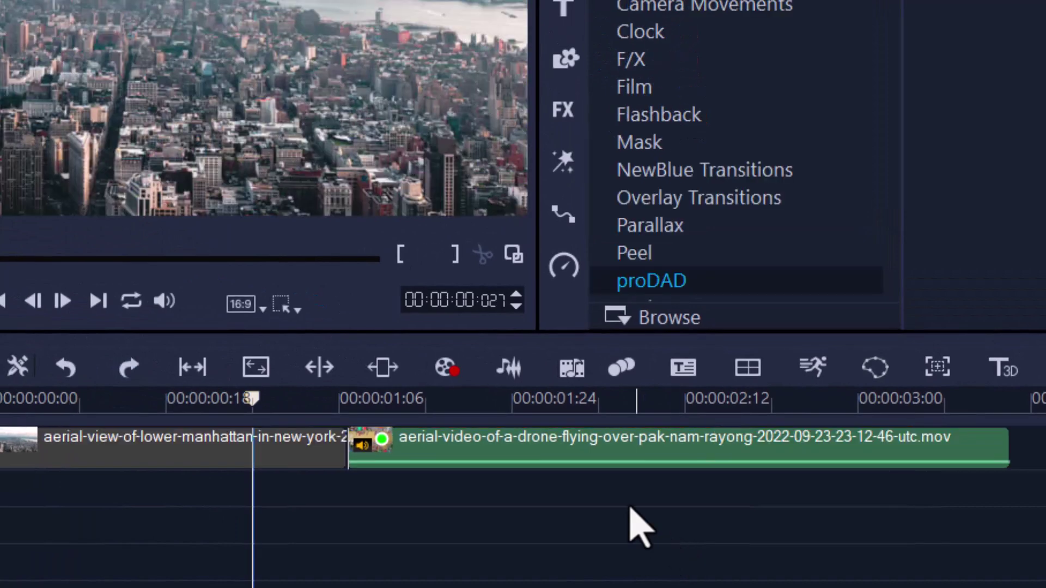
# Overlap the drone clip onto the end of the Manhattan clip by about 10 frames and apply the Vitascene 4.0 transition there
pyautogui.moveTo(724, 449); pyautogui.dragTo(633, 452)
pyautogui.click(484, 567)
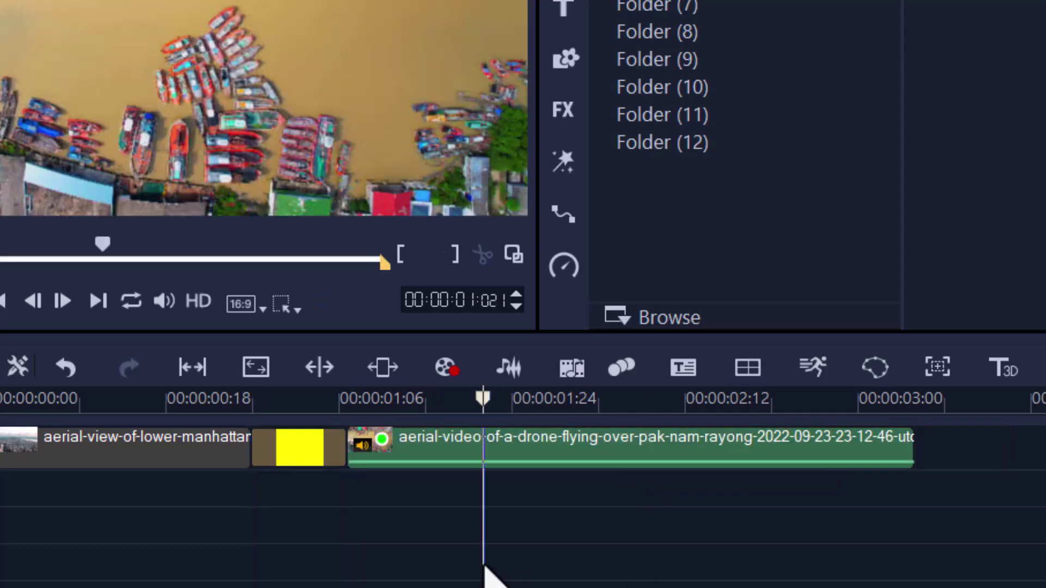
pyautogui.click(313, 438)
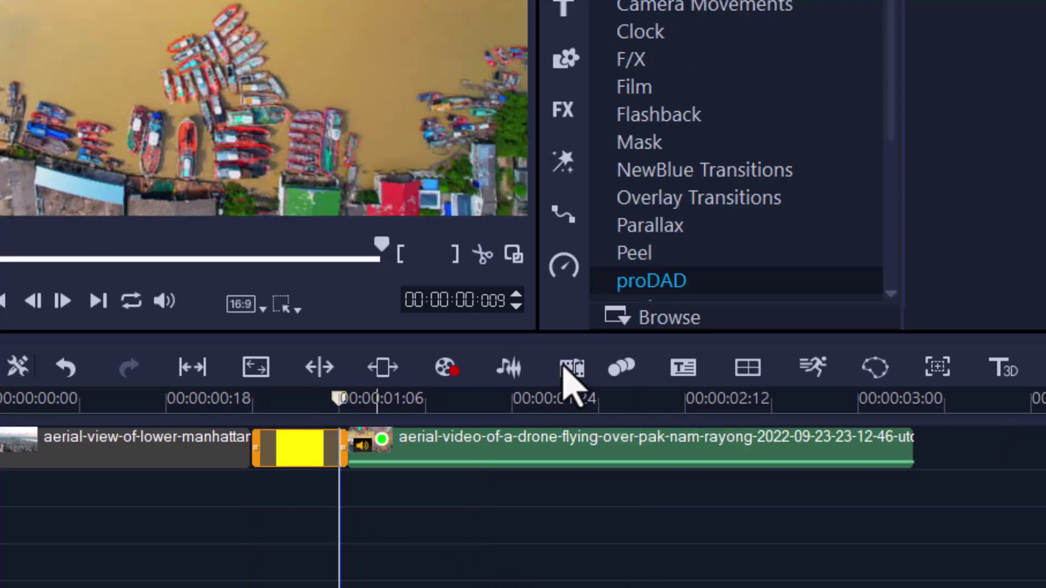
pyautogui.moveTo(1043, 7); pyautogui.dragTo(308, 466)
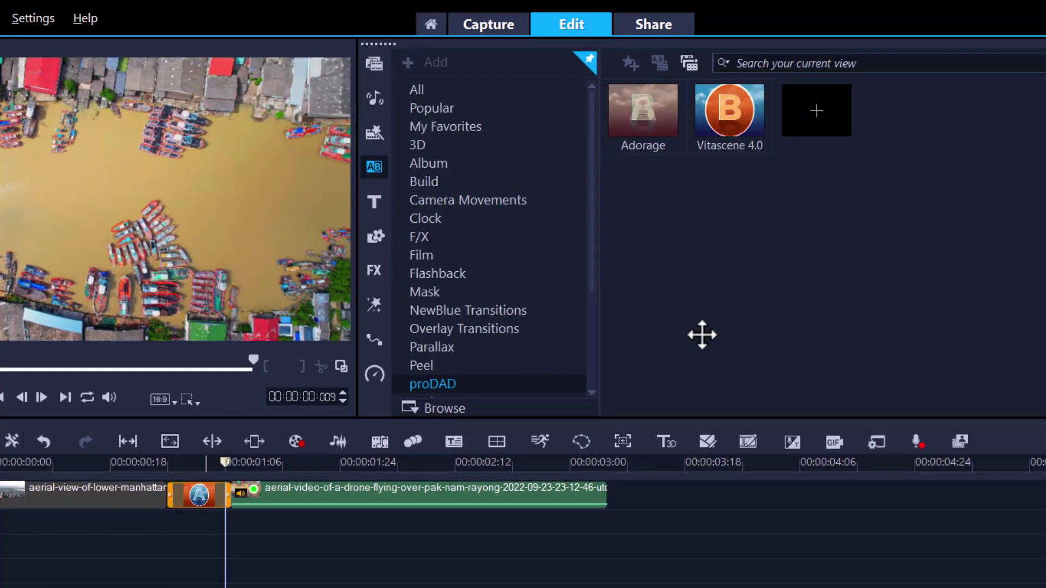
# Open the Vitascene transition for customization and show the IN presets under Seamless Transitions, Zooms
pyautogui.doubleClick(206, 495)
pyautogui.click(637, 122)
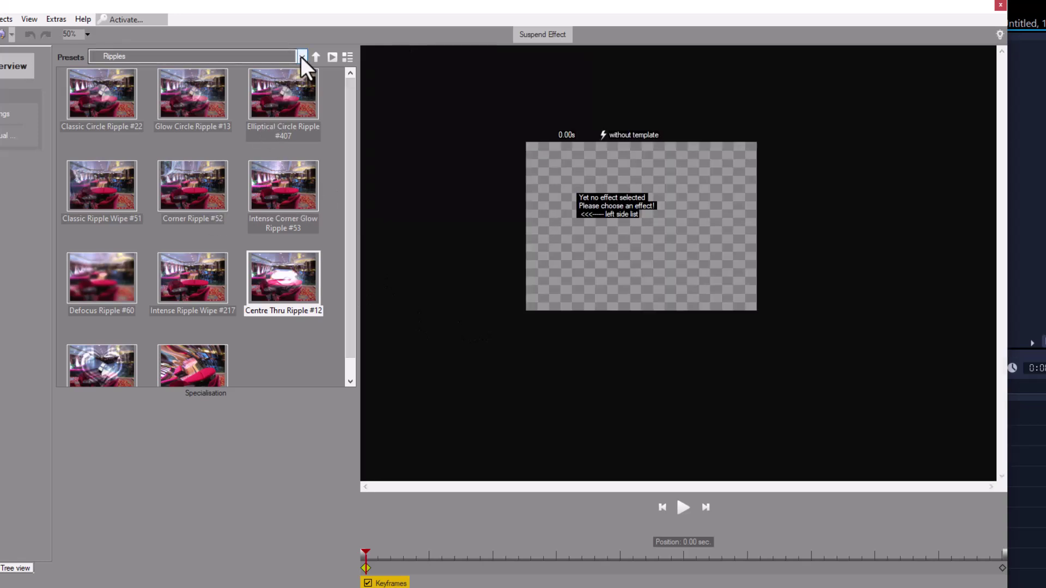
pyautogui.click(301, 57)
pyautogui.moveTo(296, 296)
pyautogui.mouseDown()
pyautogui.moveTo(306, 127)
pyautogui.moveTo(299, 299)
pyautogui.mouseUp()
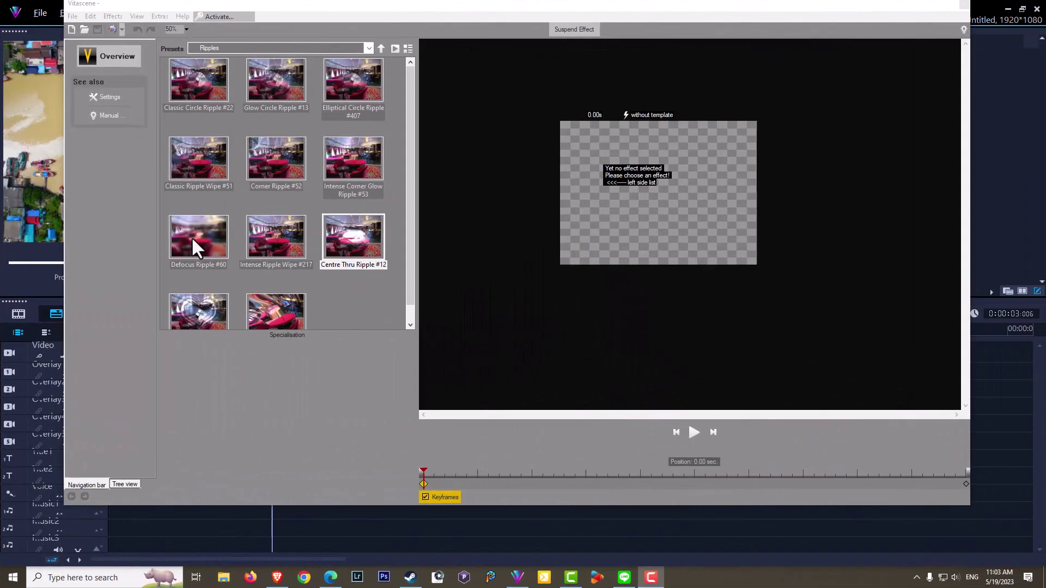
pyautogui.click(372, 50)
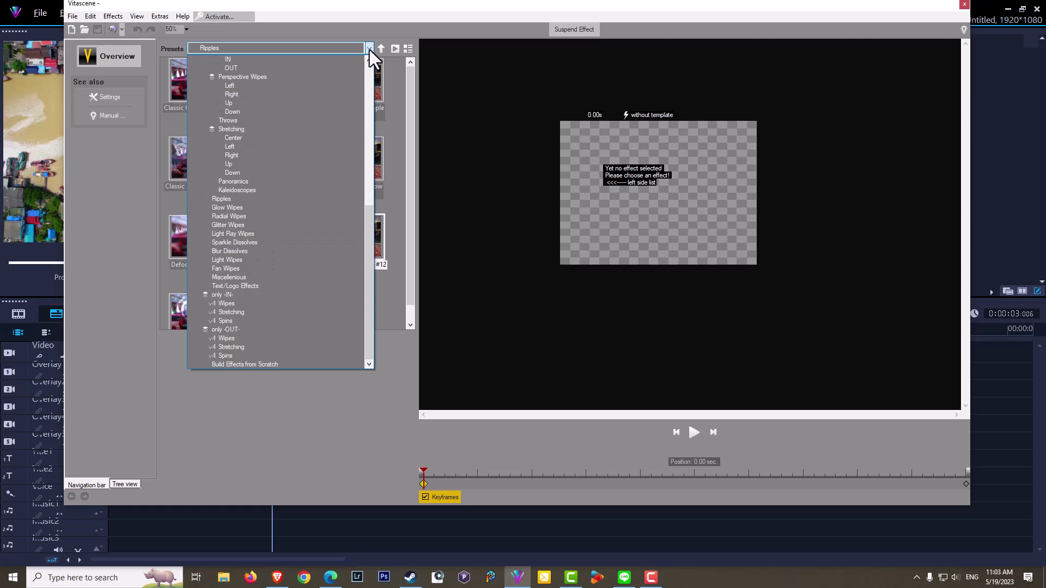
pyautogui.moveTo(371, 259); pyautogui.dragTo(374, 162)
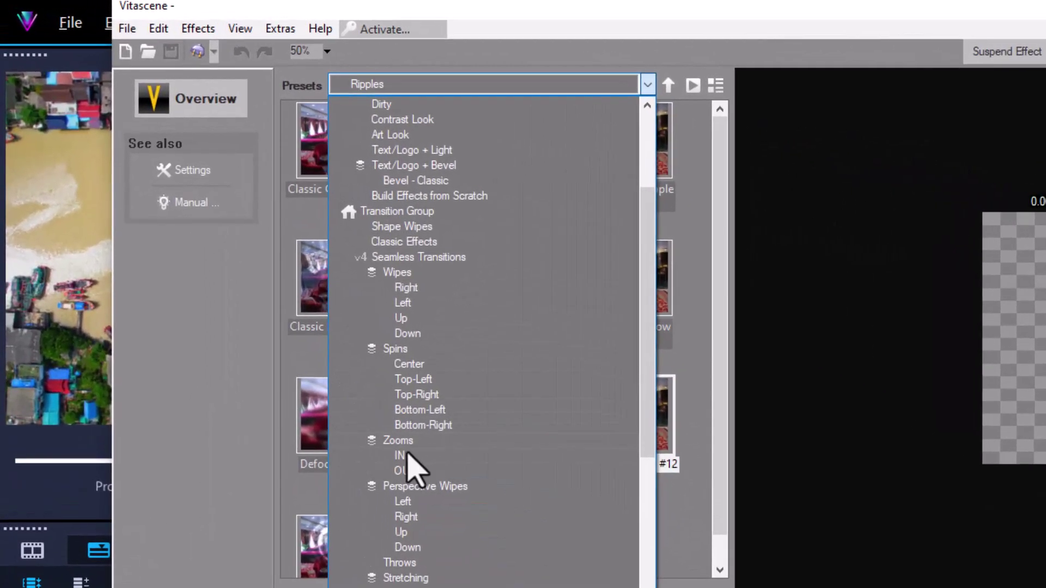
pyautogui.click(401, 455)
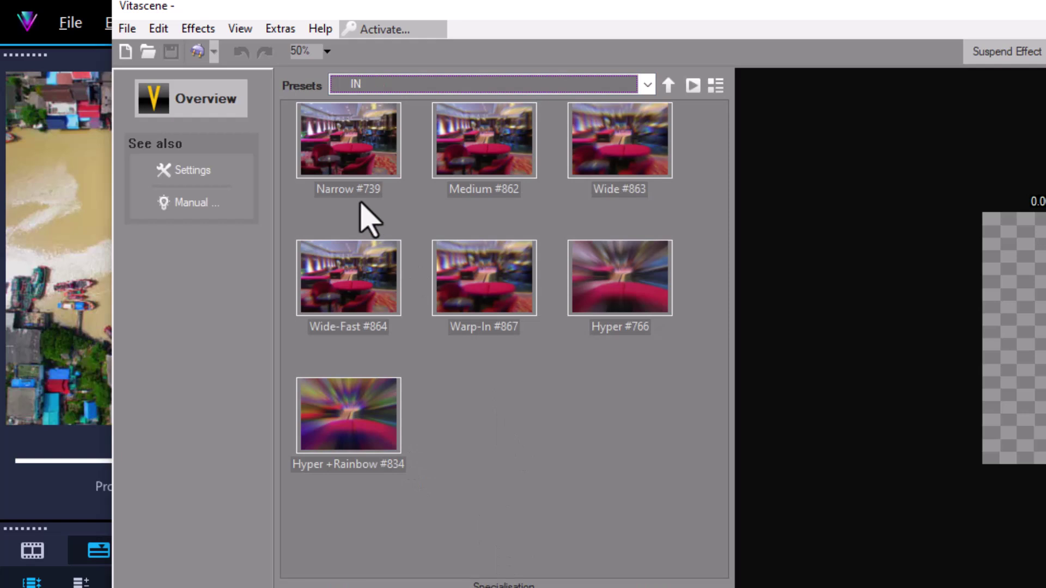
# Choose the Medium #862 zoom preset, preview it, and apply it to the timeline transition
pyautogui.click(489, 144)
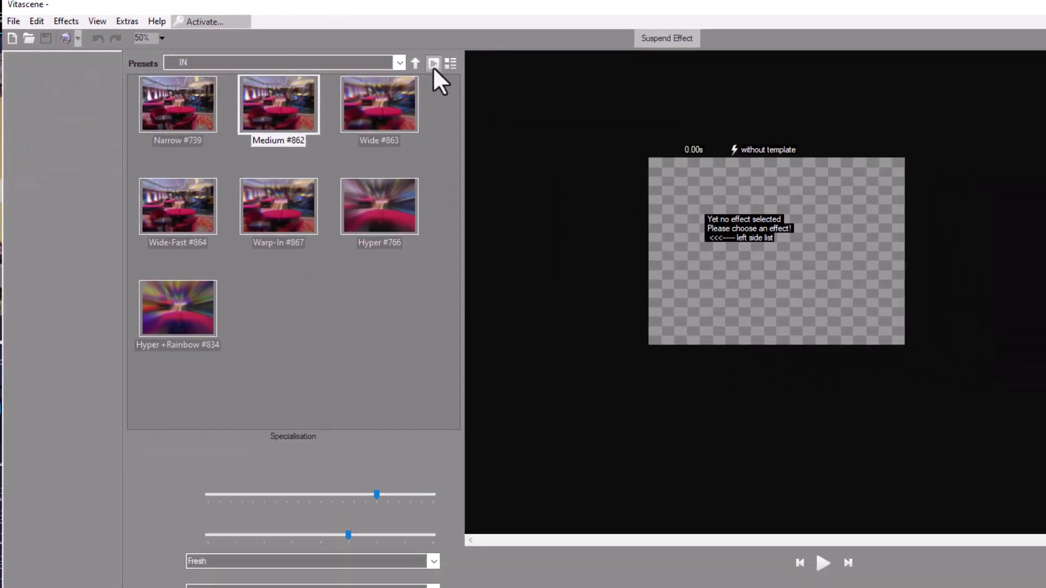
pyautogui.click(583, 86)
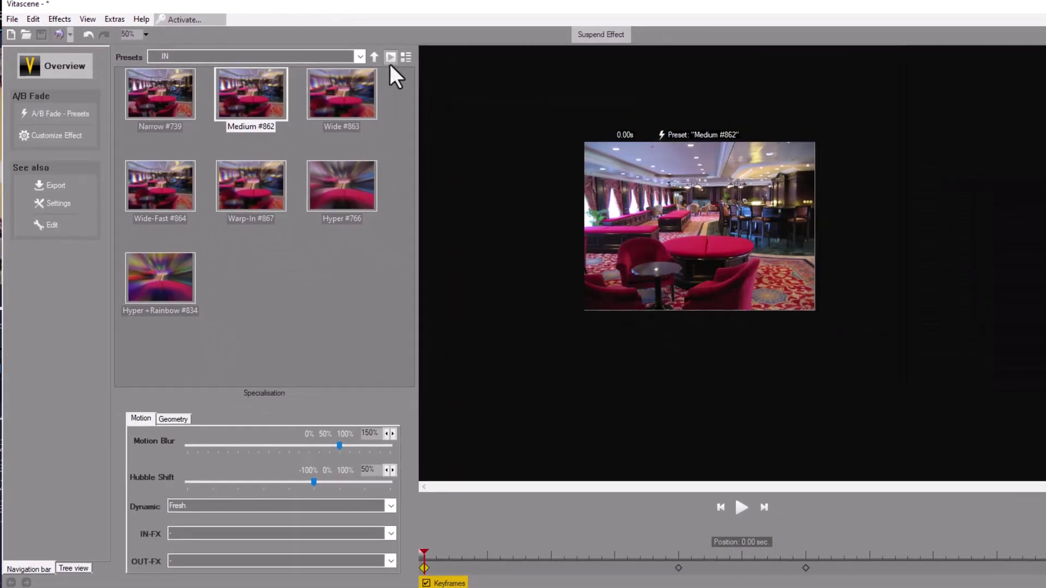
pyautogui.click(741, 507)
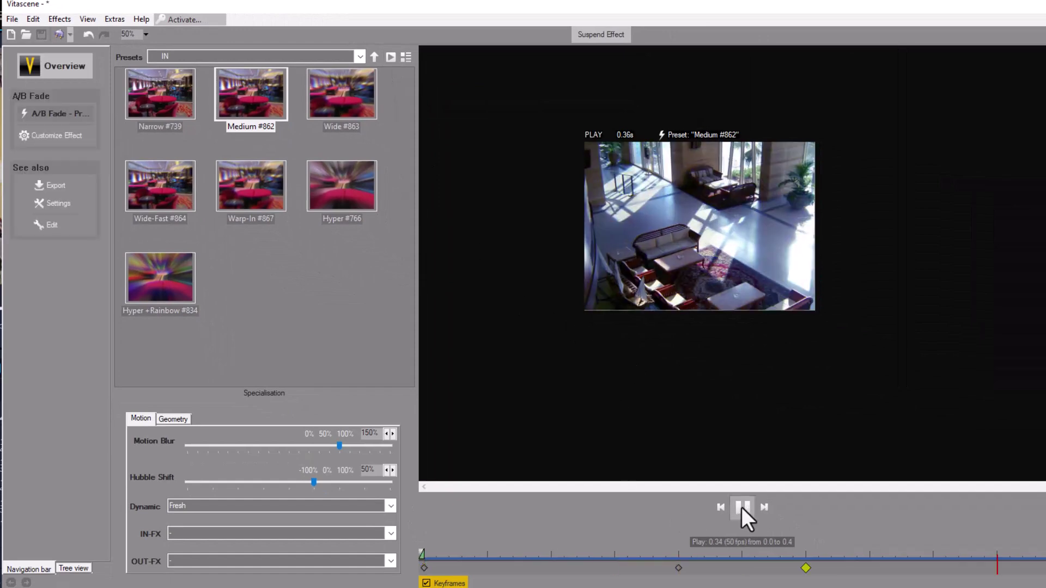
pyautogui.click(743, 506)
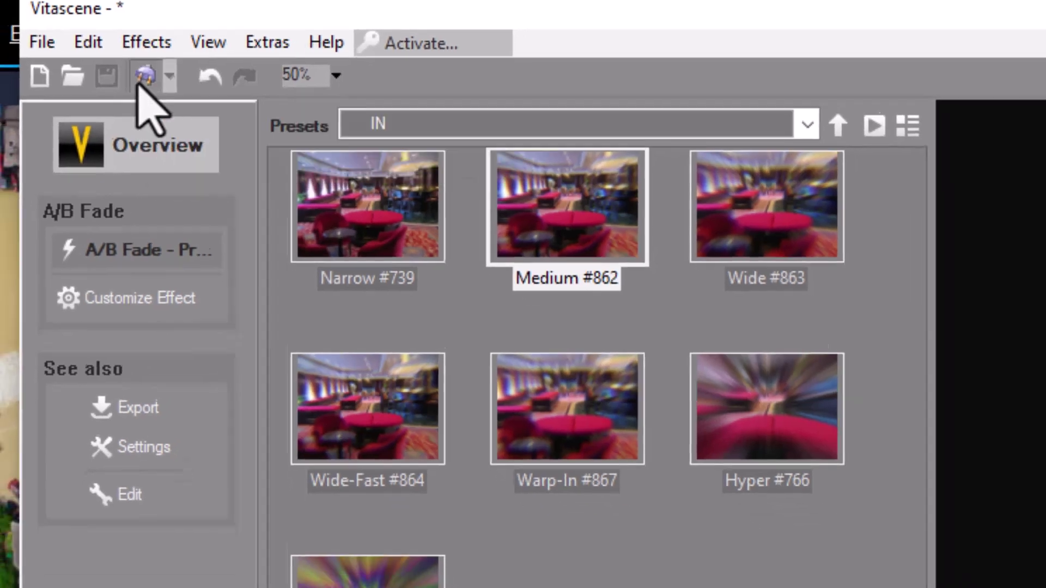
pyautogui.click(139, 87)
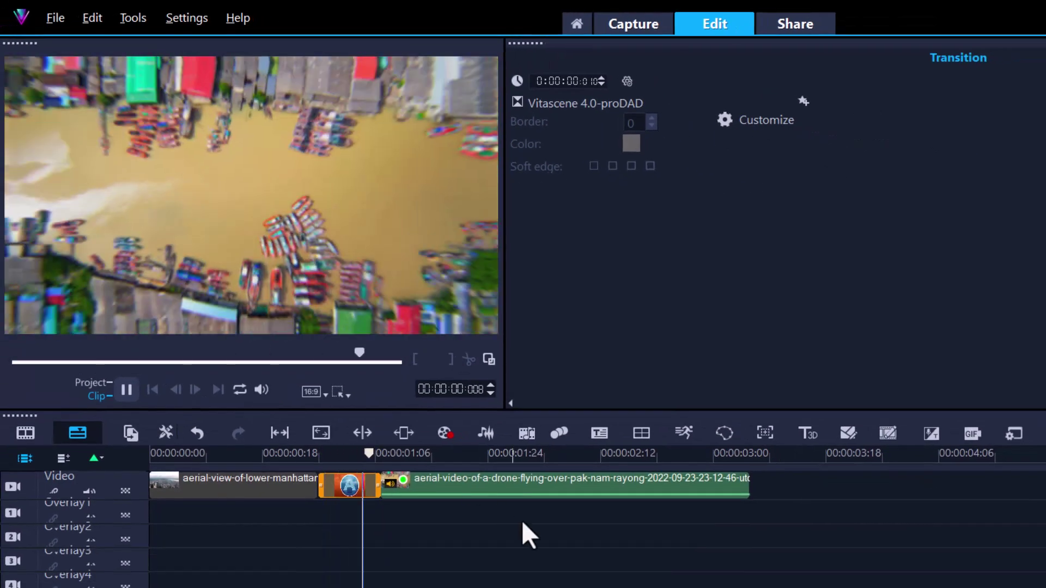
# Play the timeline from before the transition to review the zoom between the two clips
pyautogui.moveTo(375, 454); pyautogui.dragTo(287, 460)
pyautogui.press('space')
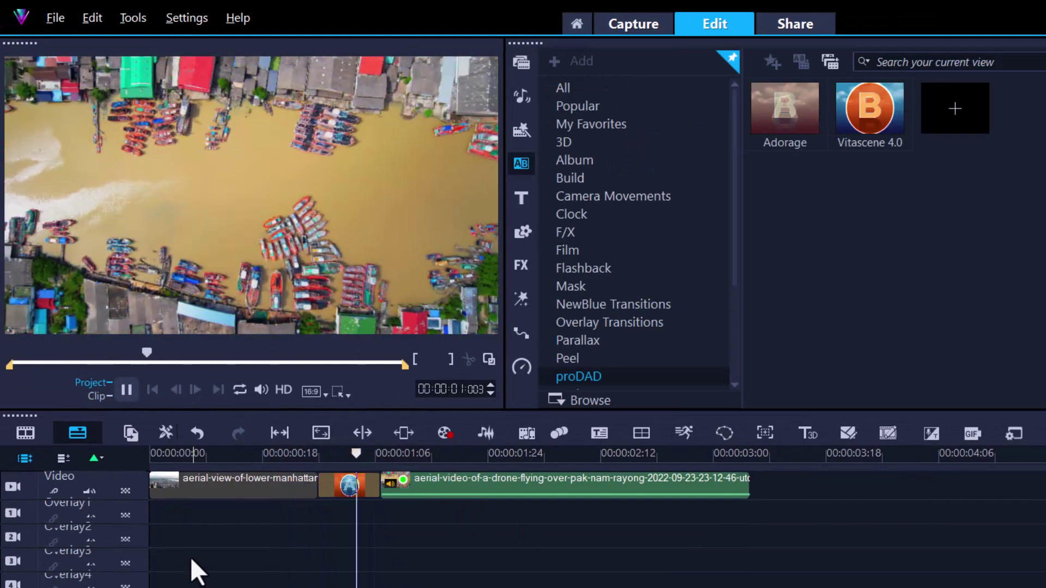
pyautogui.press('space')
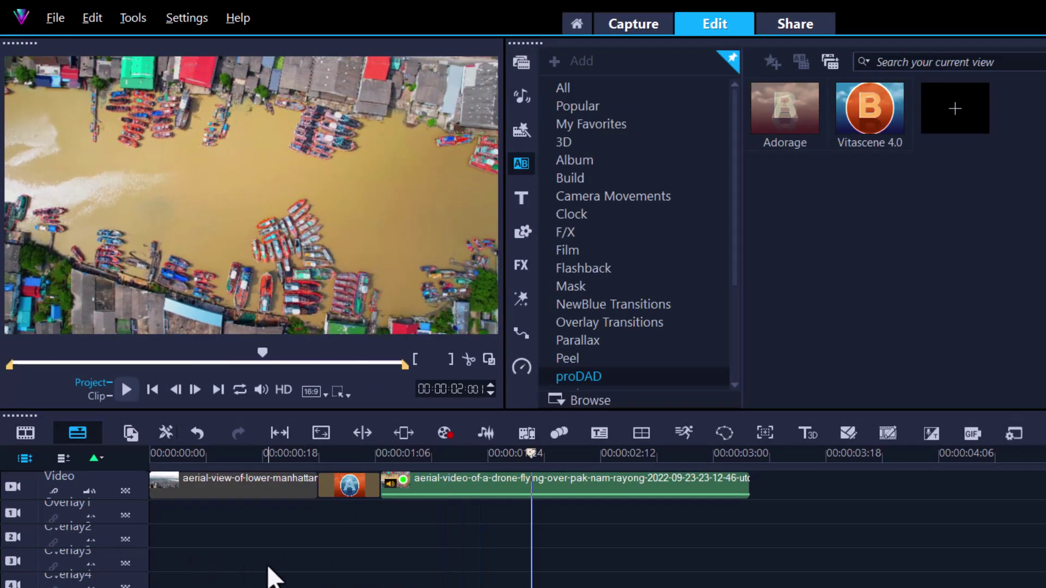
# Reopen the Vitascene customization of the timeline transition and show its Geometry parameters
pyautogui.click(349, 484)
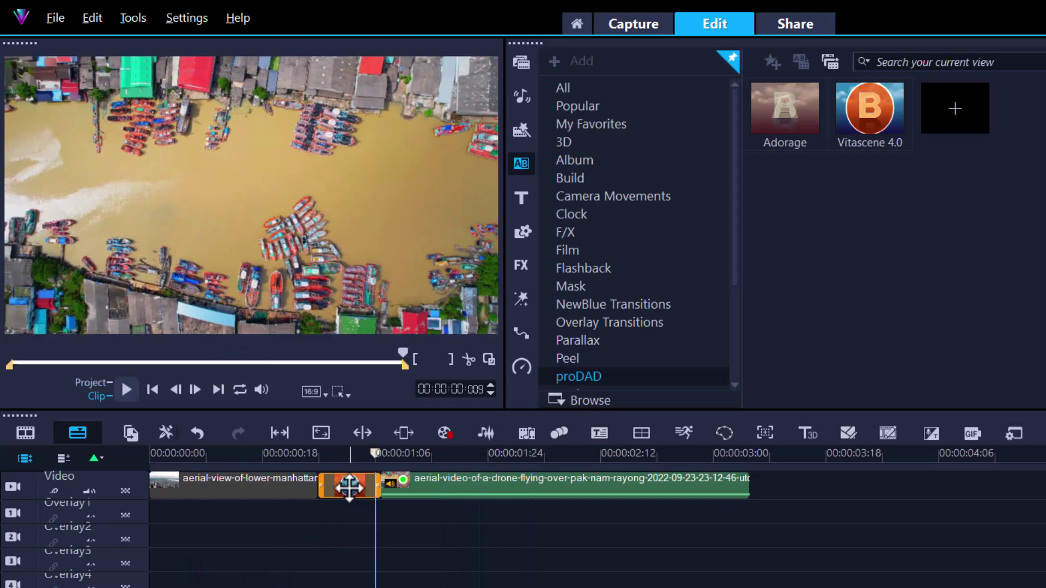
pyautogui.click(349, 486)
pyautogui.click(766, 121)
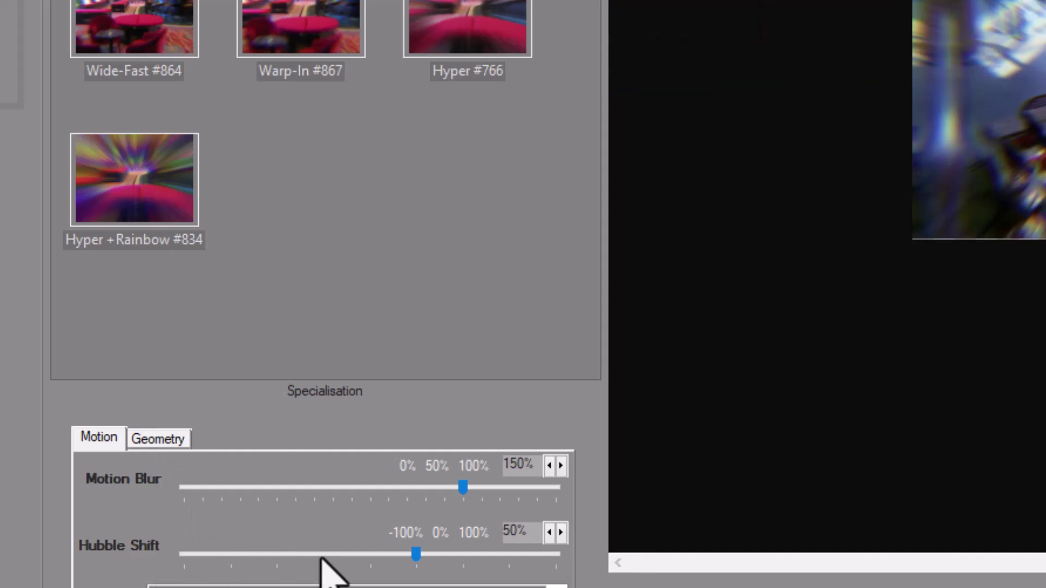
pyautogui.scroll(-1, 319, 560)
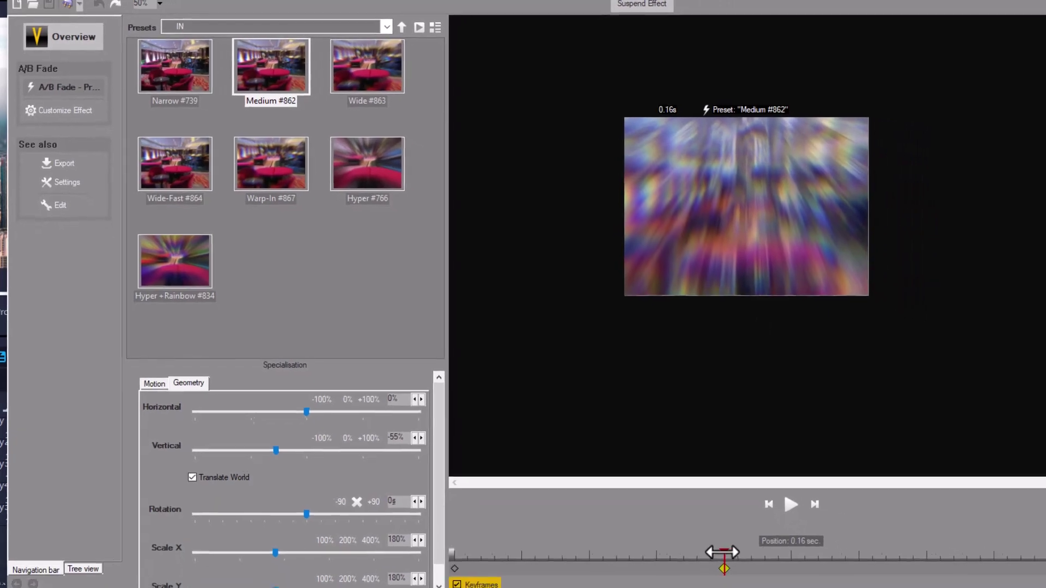
# Examine how the Geometry values change between the start and 0.16-second keyframes, and preview the effect
pyautogui.click(644, 543)
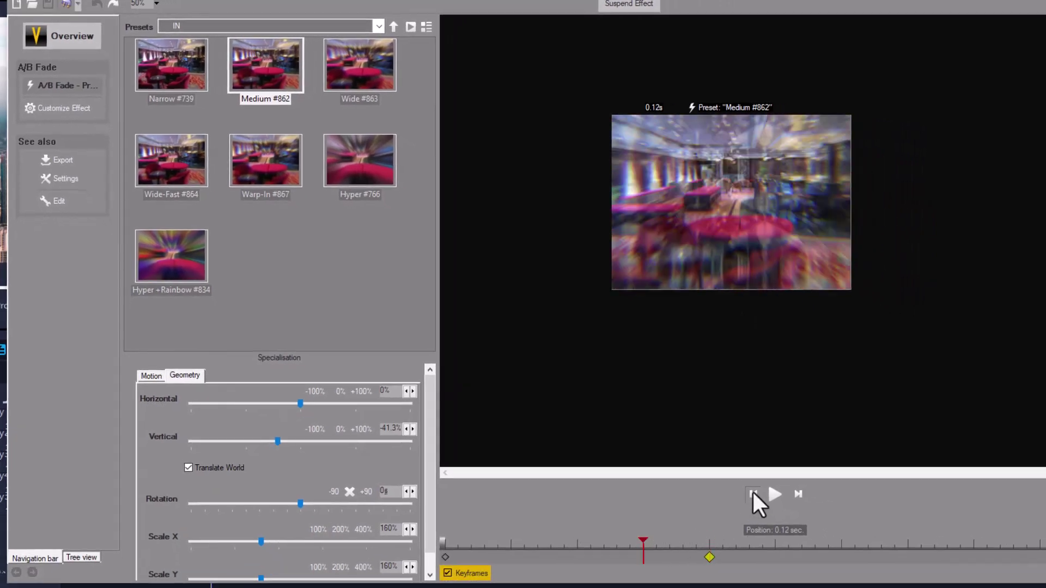
pyautogui.click(753, 493)
pyautogui.click(752, 493)
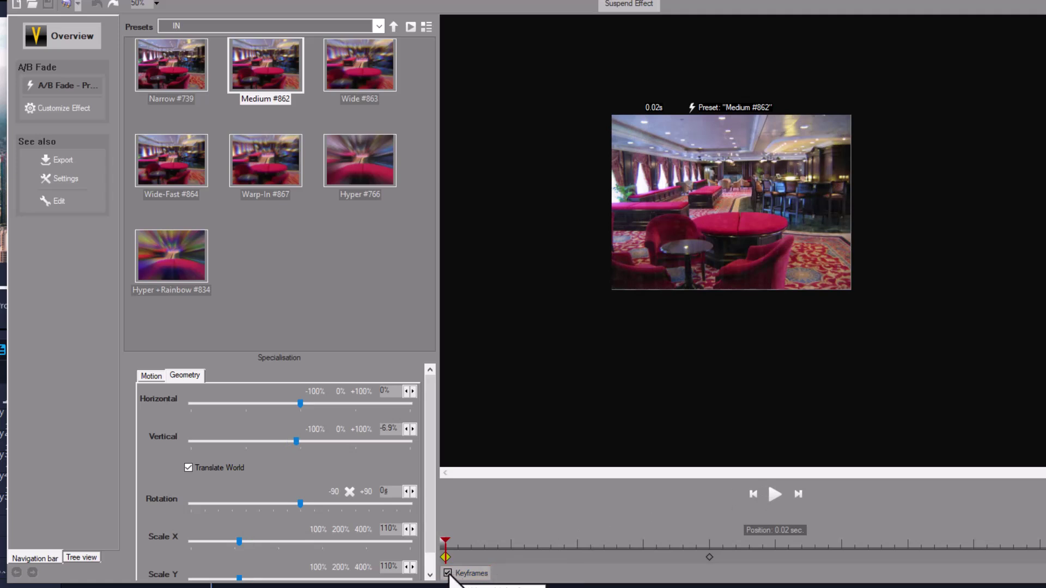
pyautogui.click(709, 559)
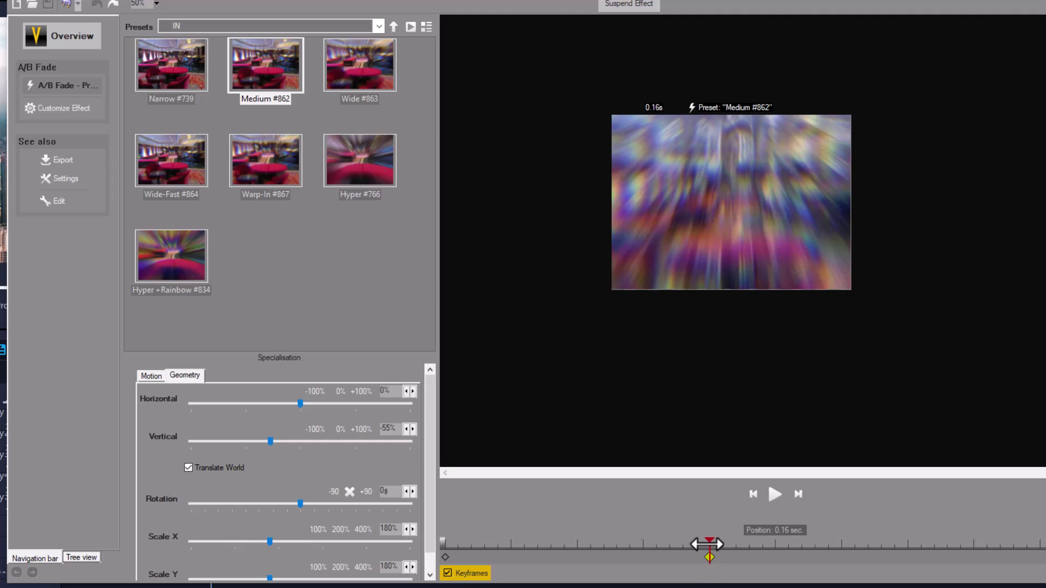
pyautogui.moveTo(708, 541); pyautogui.dragTo(455, 538)
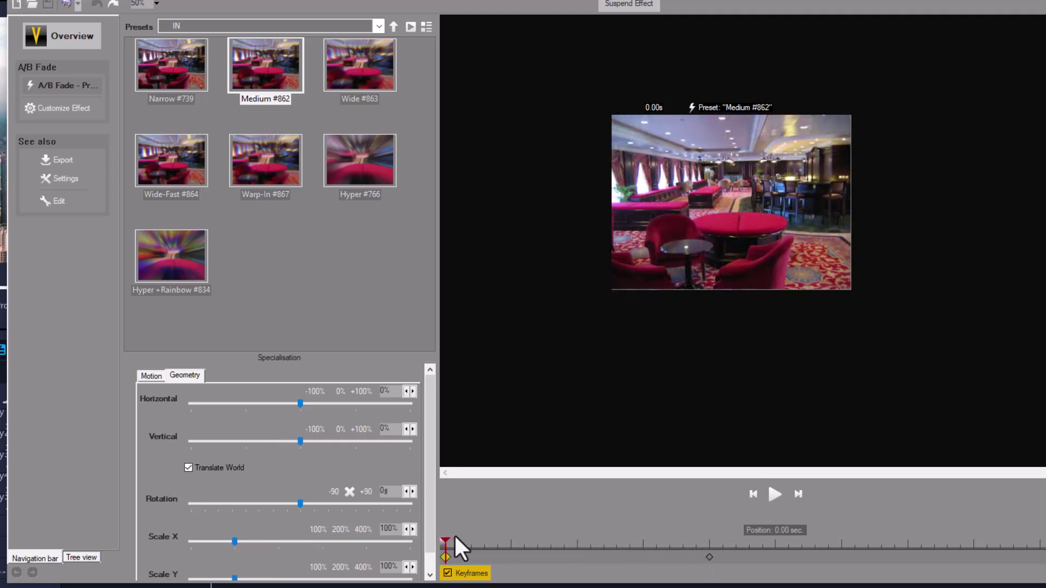
pyautogui.click(773, 495)
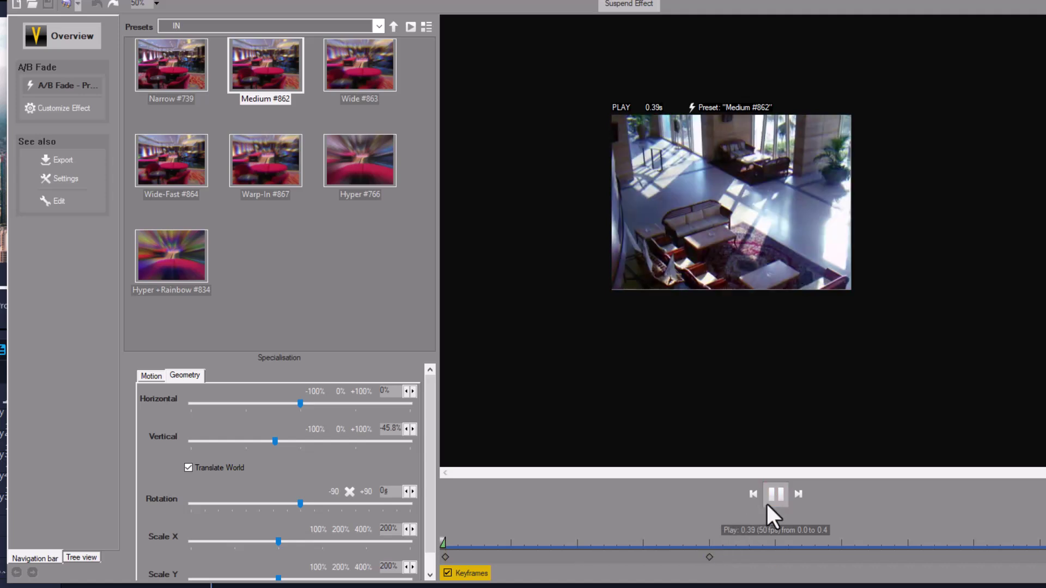
pyautogui.click(775, 495)
# Set the Rotation to 271 at the 0.16-second keyframe and preview the spinning zoom
pyautogui.click(709, 557)
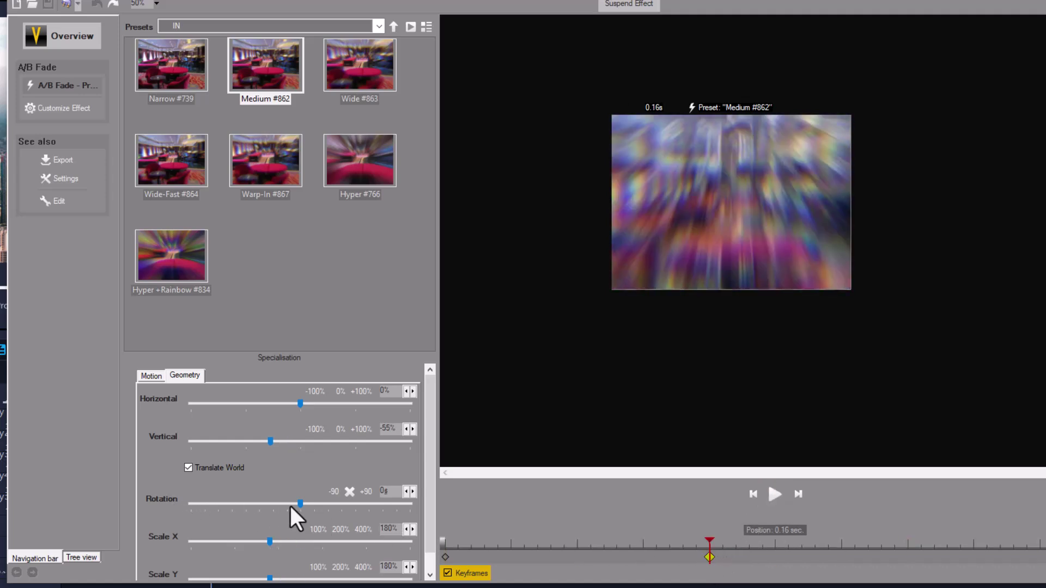
pyautogui.moveTo(297, 504); pyautogui.dragTo(384, 506)
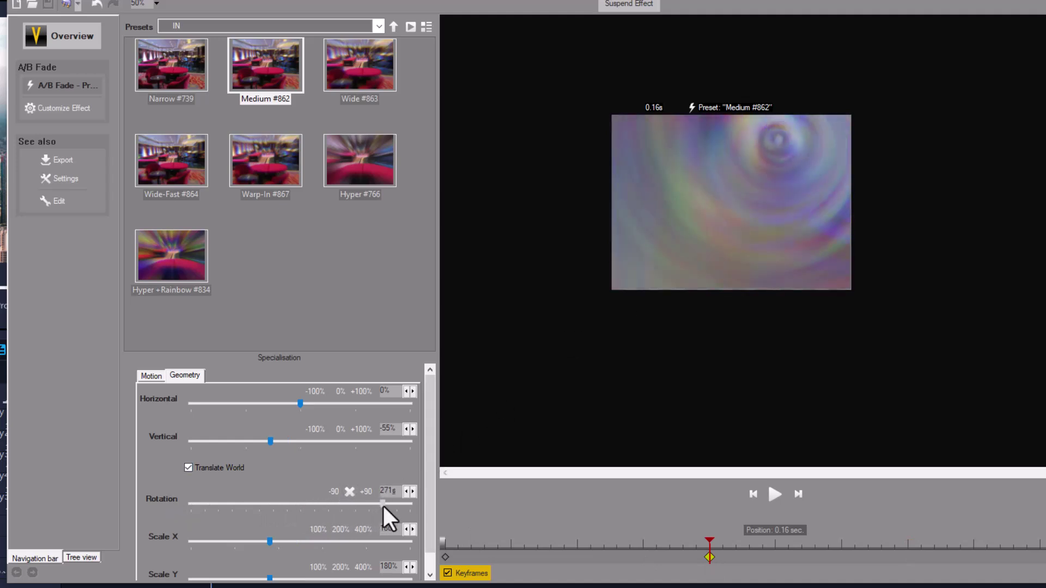
pyautogui.click(773, 496)
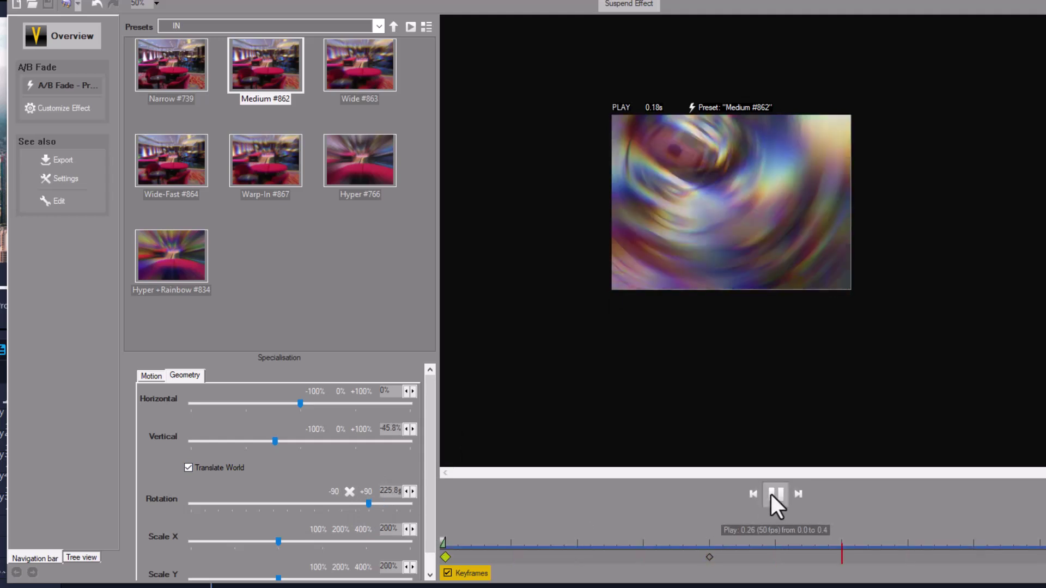
# Apply the customized spinning zoom to the timeline transition and play the project from before it to review the result
pyautogui.click(770, 495)
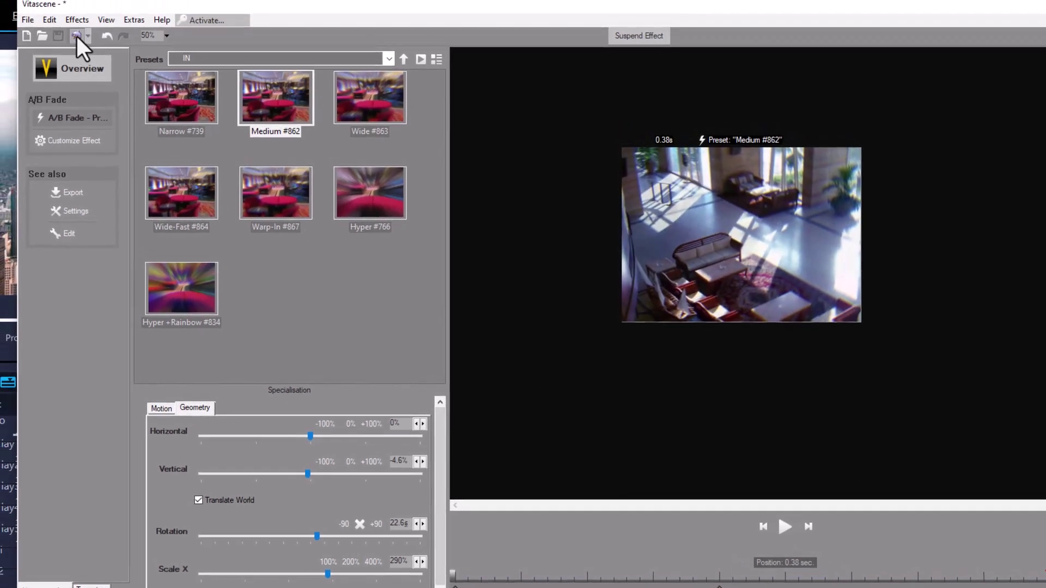
pyautogui.click(77, 35)
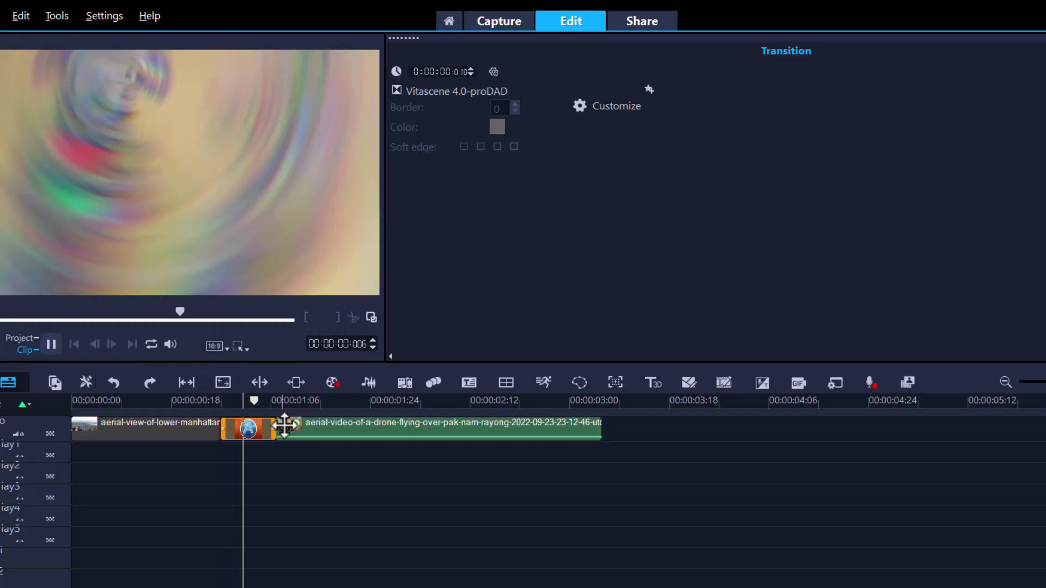
pyautogui.moveTo(251, 400); pyautogui.dragTo(193, 406)
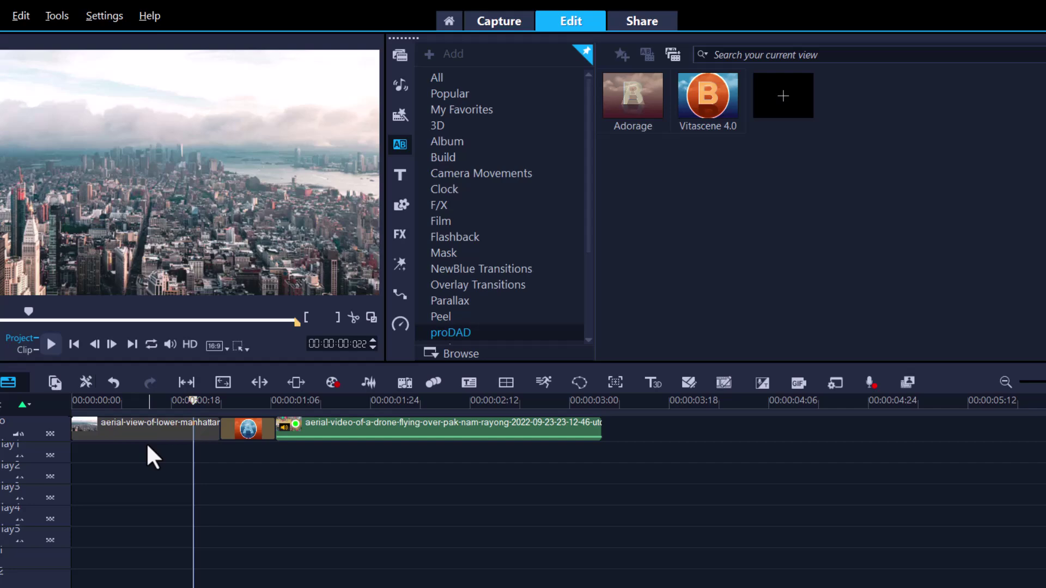
pyautogui.press('space')
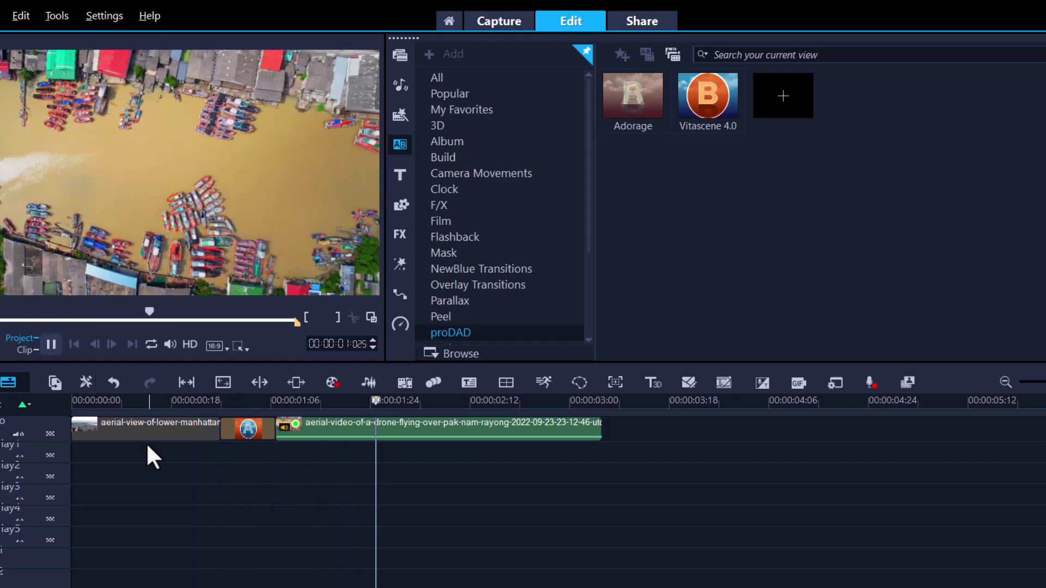
pyautogui.press('space')
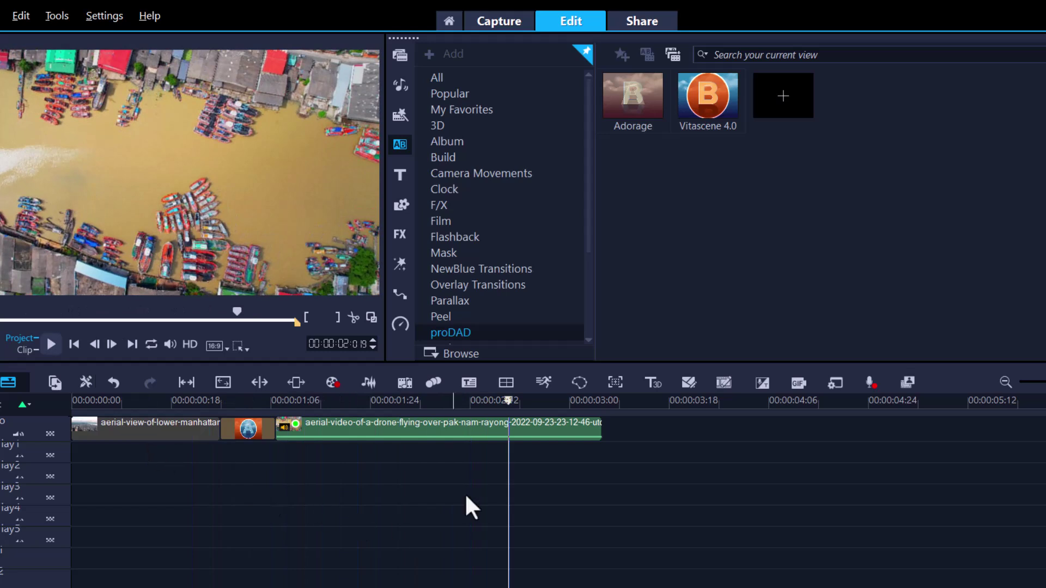
pyautogui.moveTo(508, 401)
pyautogui.mouseDown()
pyautogui.moveTo(329, 401)
pyautogui.moveTo(239, 430)
pyautogui.moveTo(183, 432)
pyautogui.mouseUp()
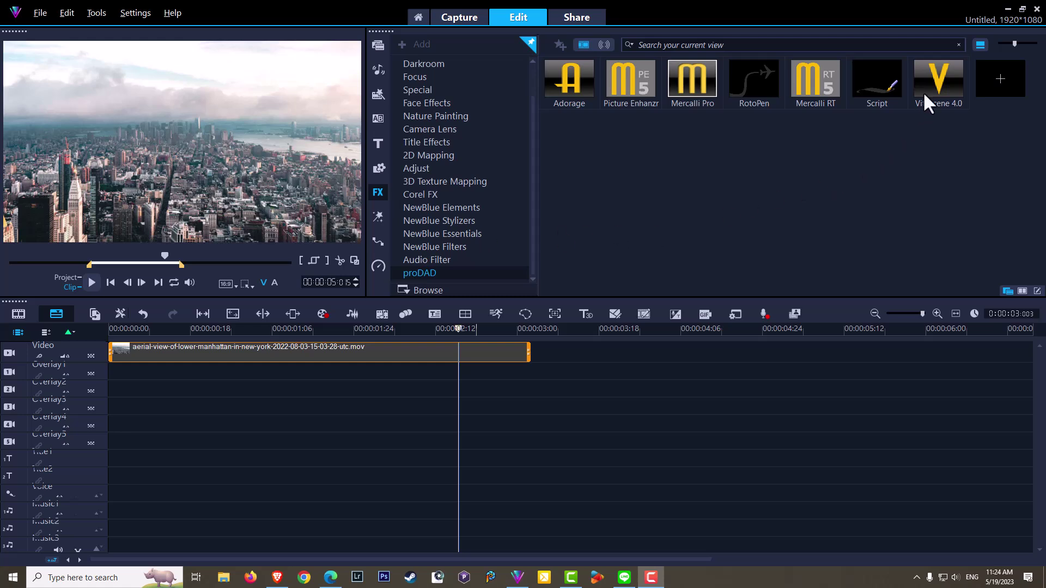
# Add the Vitascene 4.0 filter to the Manhattan aerial clip and open the filter's customization window
pyautogui.moveTo(926, 94); pyautogui.dragTo(315, 356)
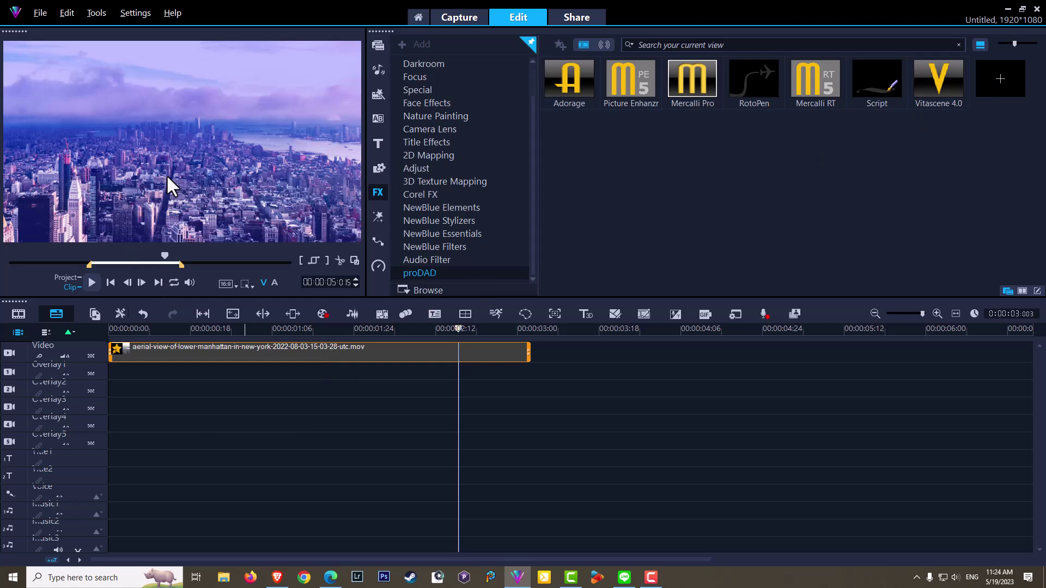
pyautogui.rightClick(119, 350)
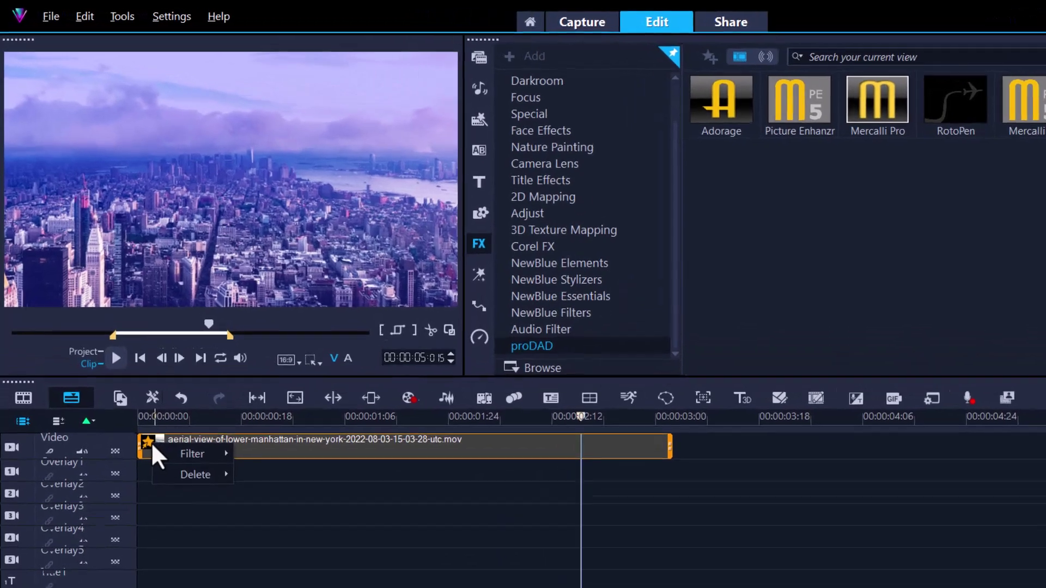
pyautogui.moveTo(192, 451)
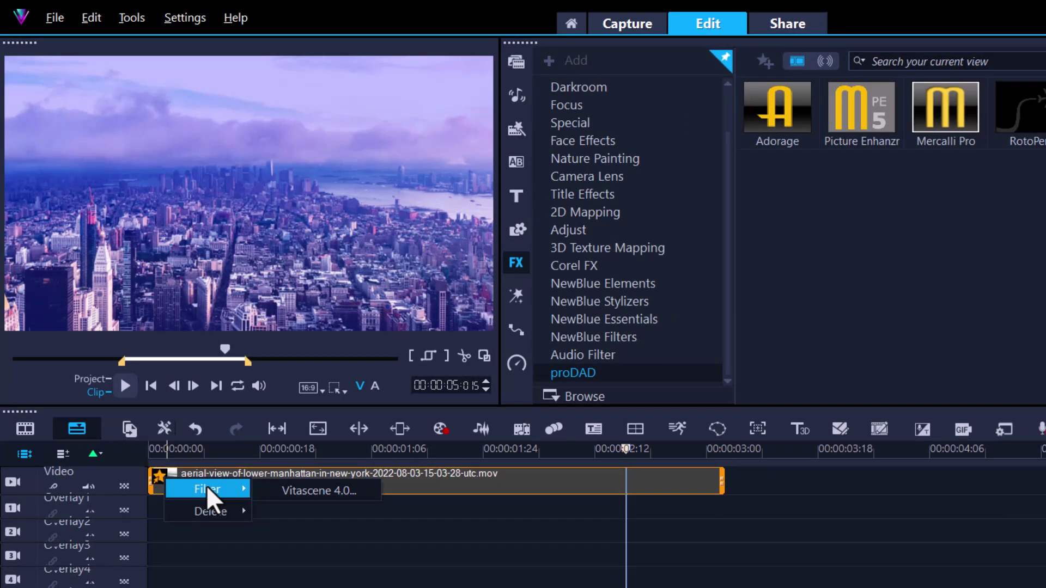
pyautogui.click(289, 490)
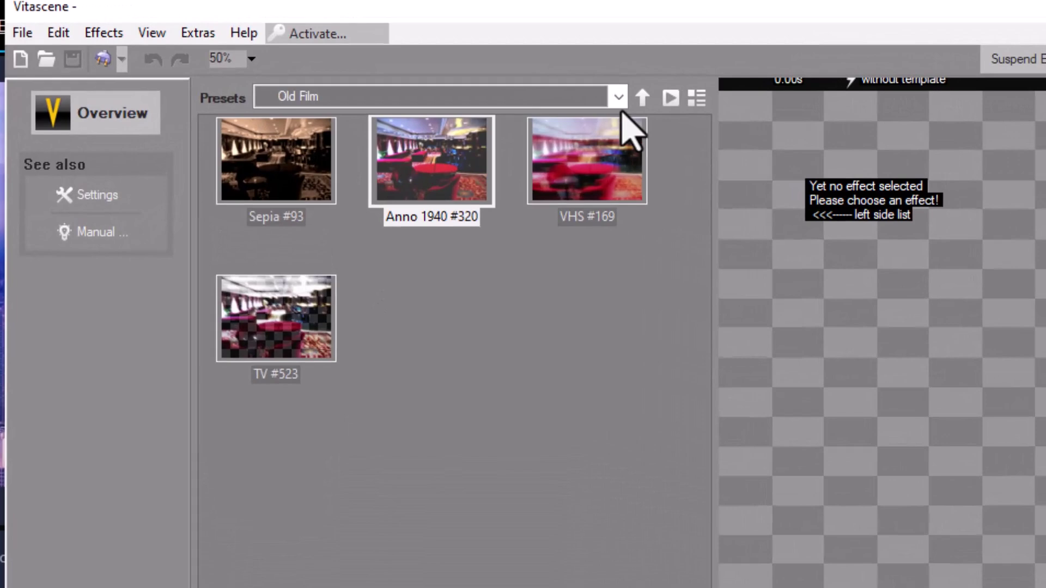
# Browse the preset groups from Root into the Filter Group and show the Old Film presets
pyautogui.click(641, 99)
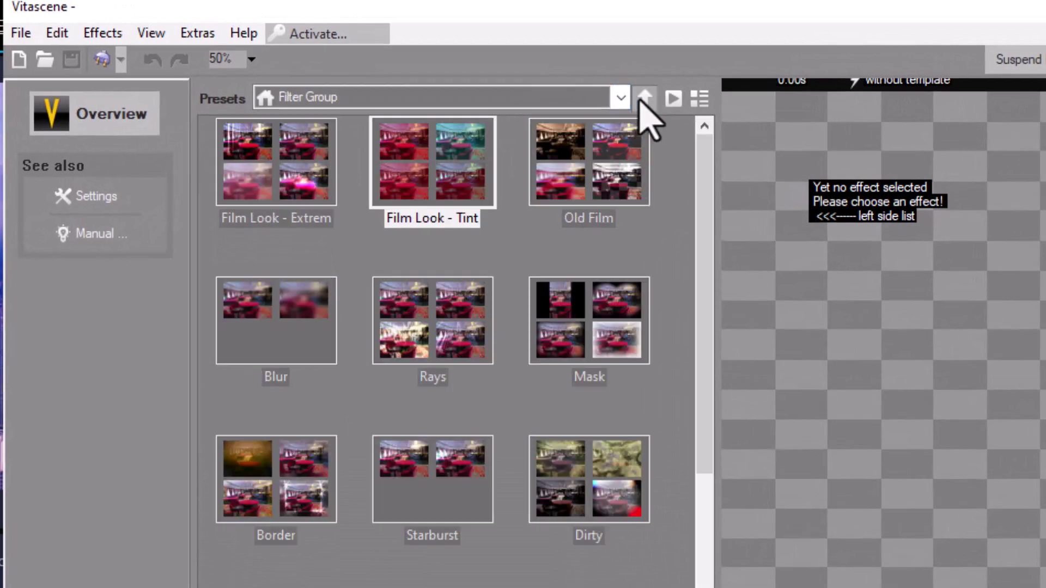
pyautogui.click(643, 101)
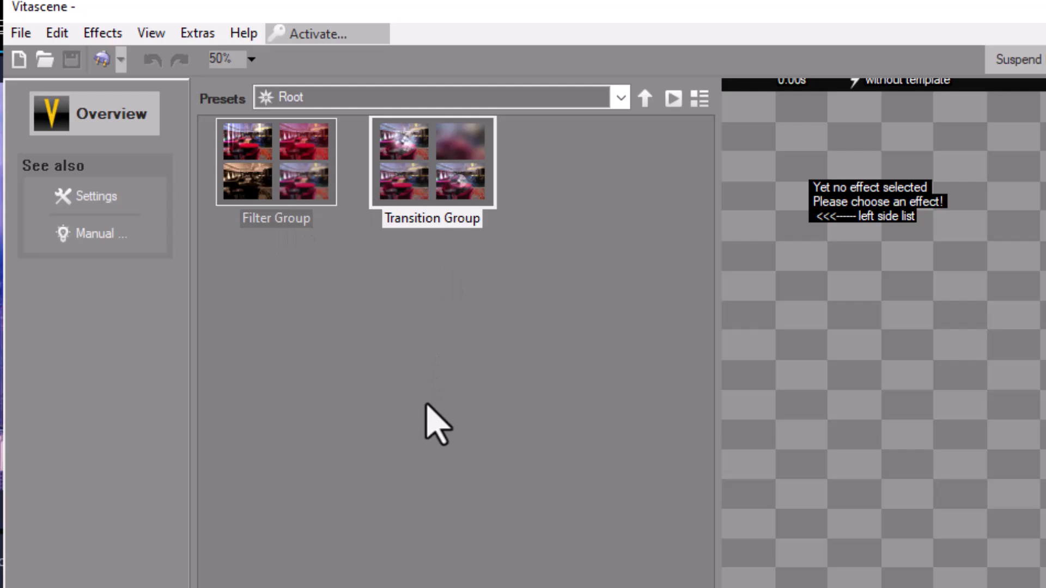
pyautogui.click(293, 186)
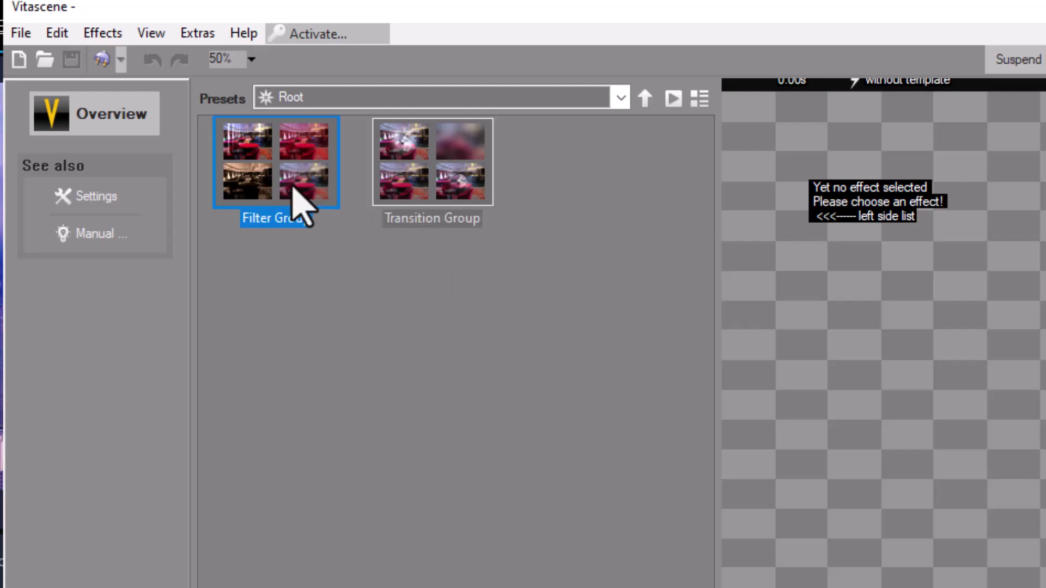
pyautogui.doubleClick(299, 198)
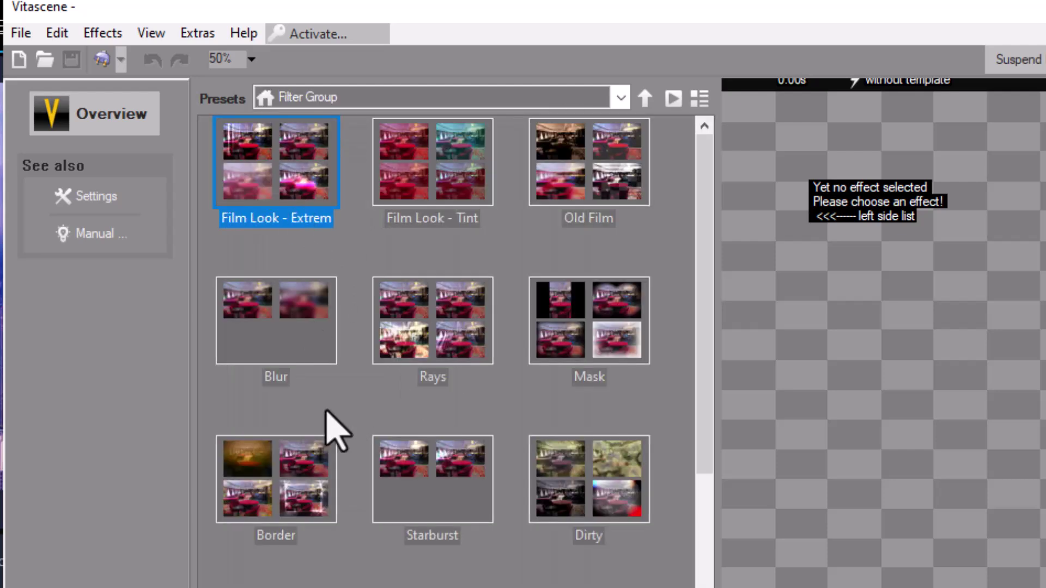
pyautogui.click(620, 98)
pyautogui.moveTo(621, 256); pyautogui.dragTo(644, 234)
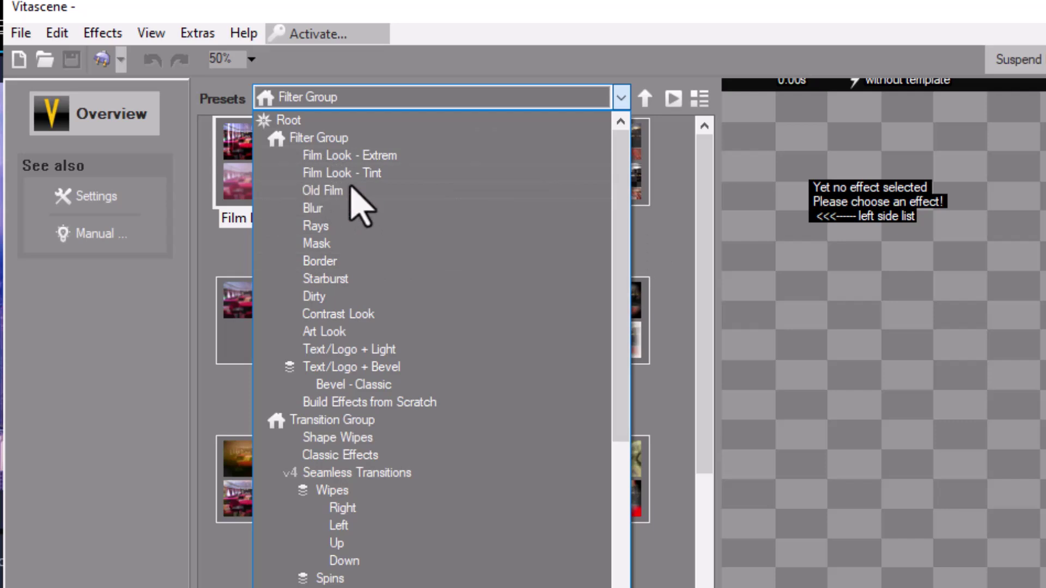
pyautogui.click(322, 191)
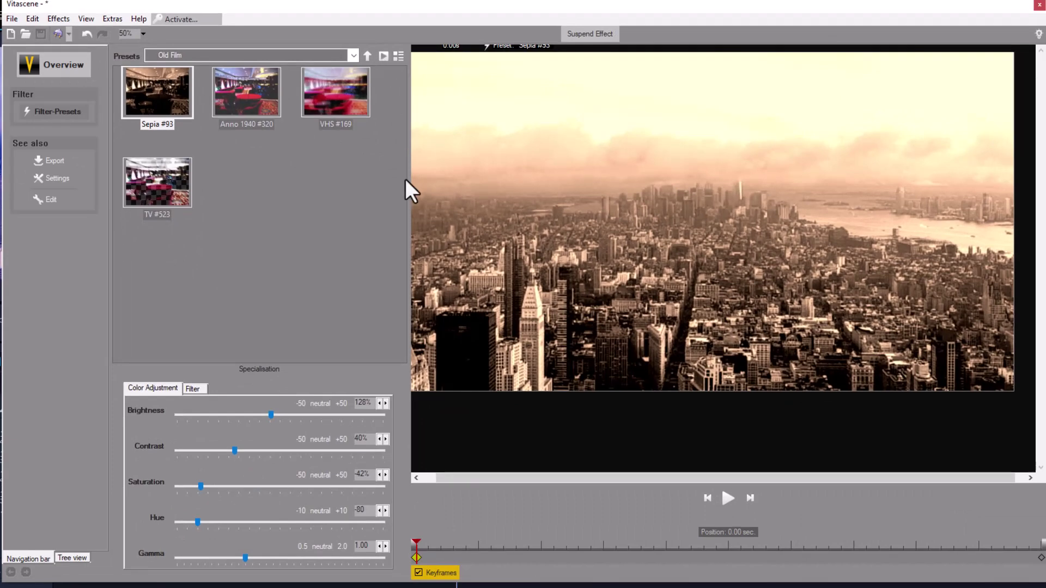
# Apply the Anno 1940 #320 preset, set its Color Adjustment Brightness to 38%, and save the filter to the clip
pyautogui.click(238, 84)
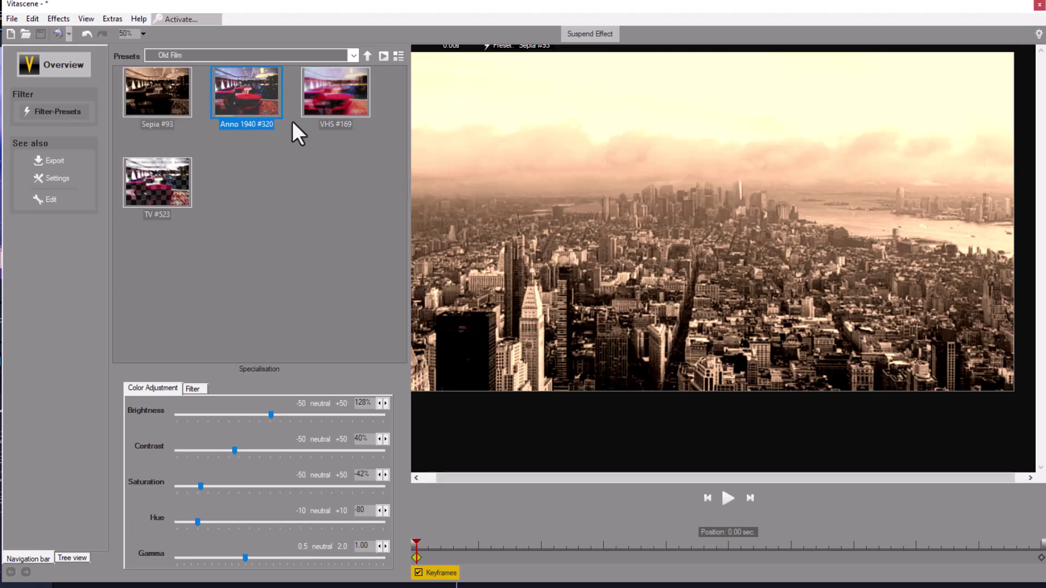
pyautogui.click(385, 56)
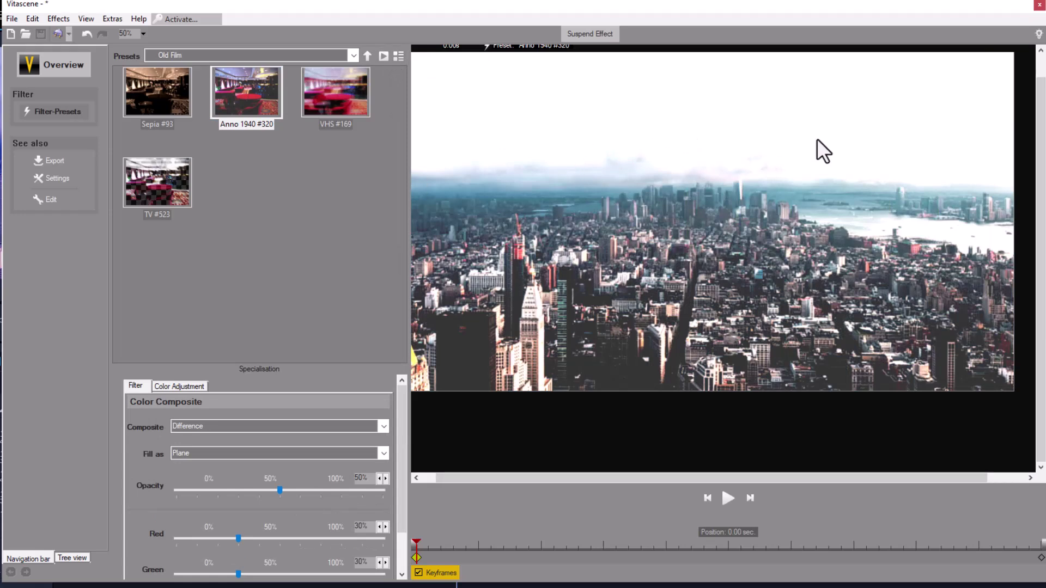
pyautogui.click(181, 386)
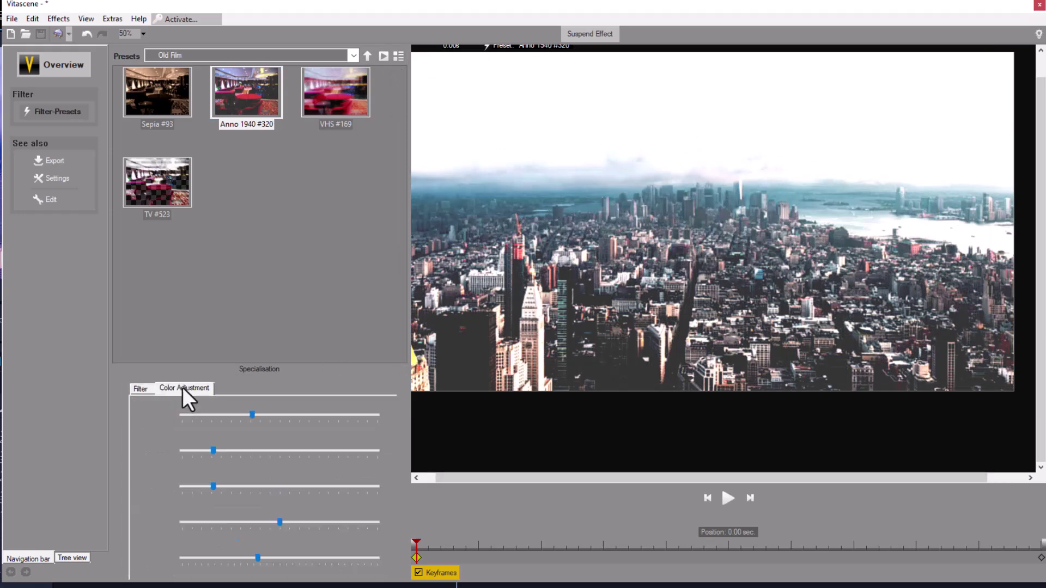
pyautogui.moveTo(250, 417); pyautogui.dragTo(235, 419)
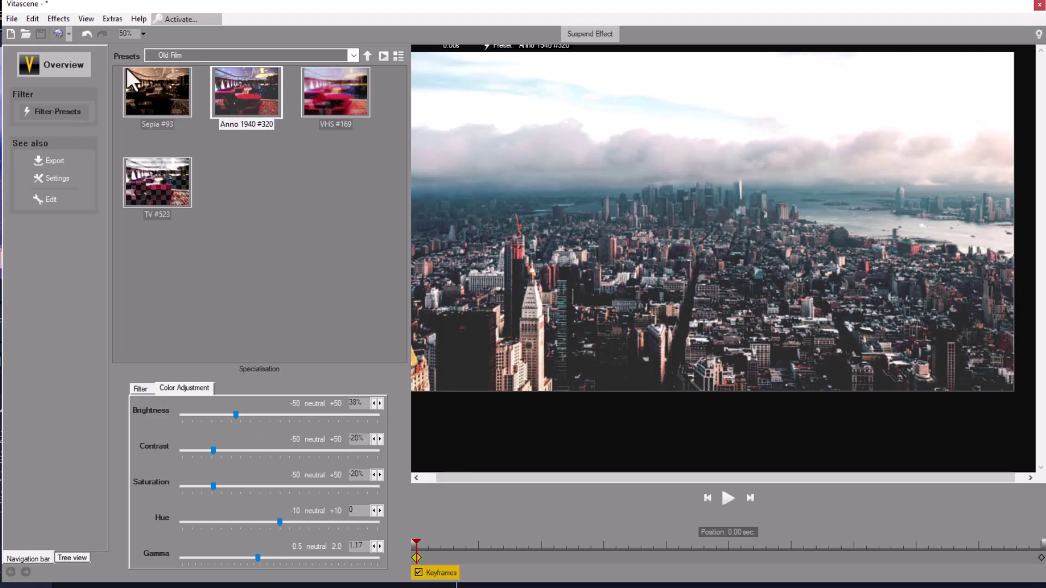
pyautogui.click(58, 34)
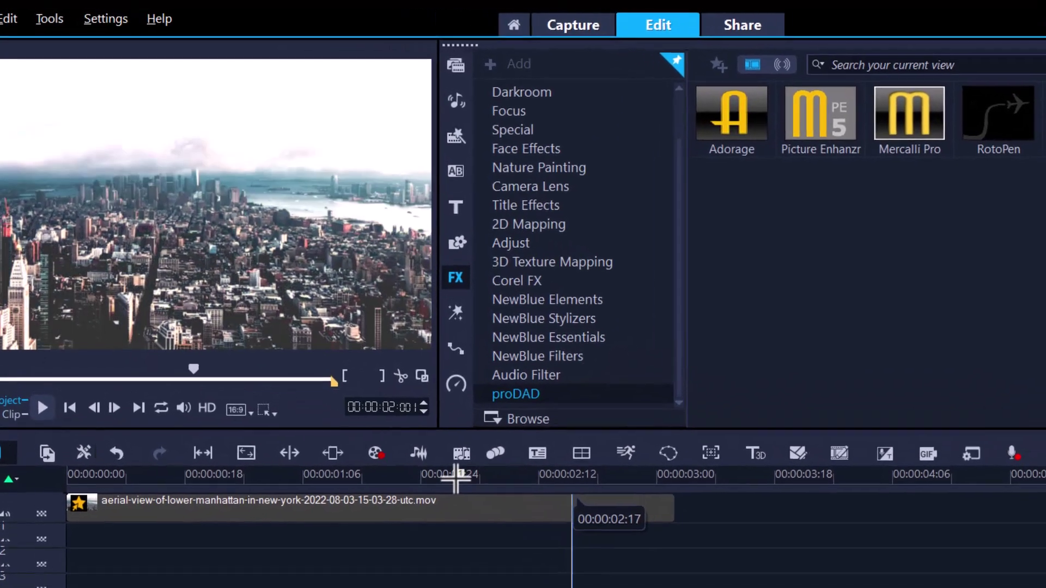
# Scrub and play the Manhattan clip from near its start to review the old film look
pyautogui.click(132, 376)
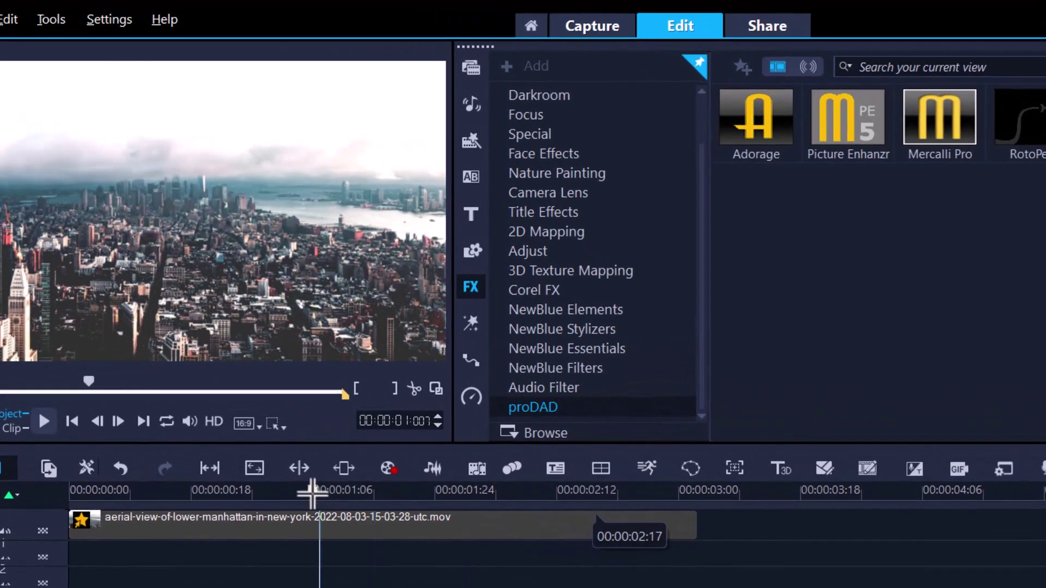
pyautogui.moveTo(169, 486); pyautogui.dragTo(95, 487)
pyautogui.press('space')
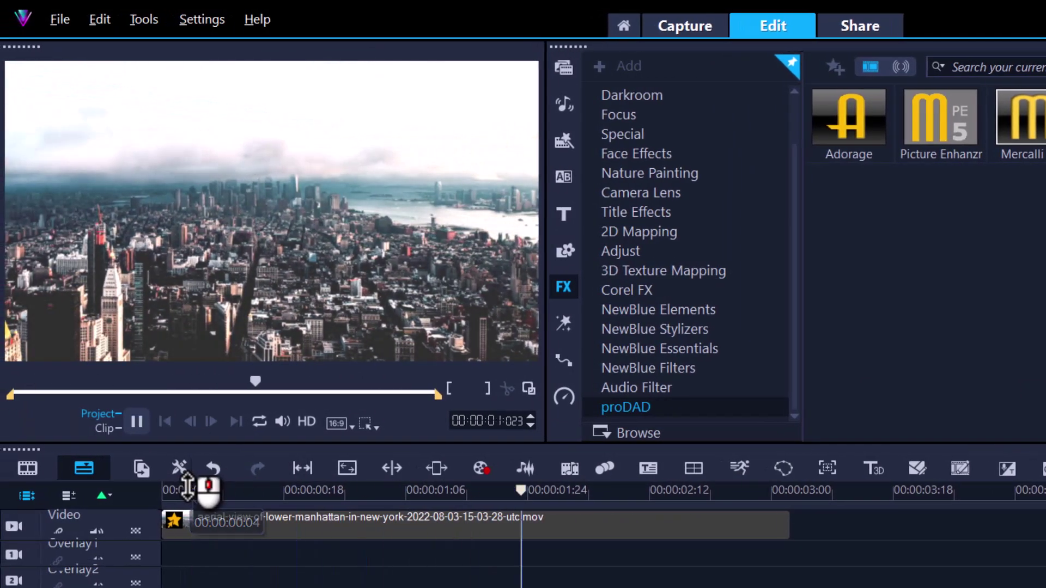
pyautogui.press('space')
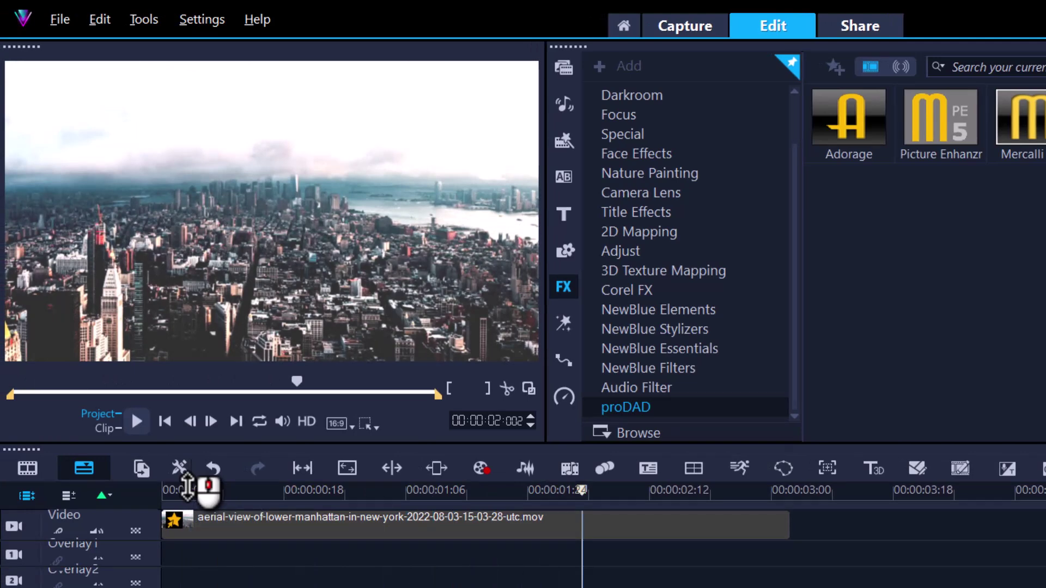
pyautogui.moveTo(582, 490); pyautogui.dragTo(629, 492)
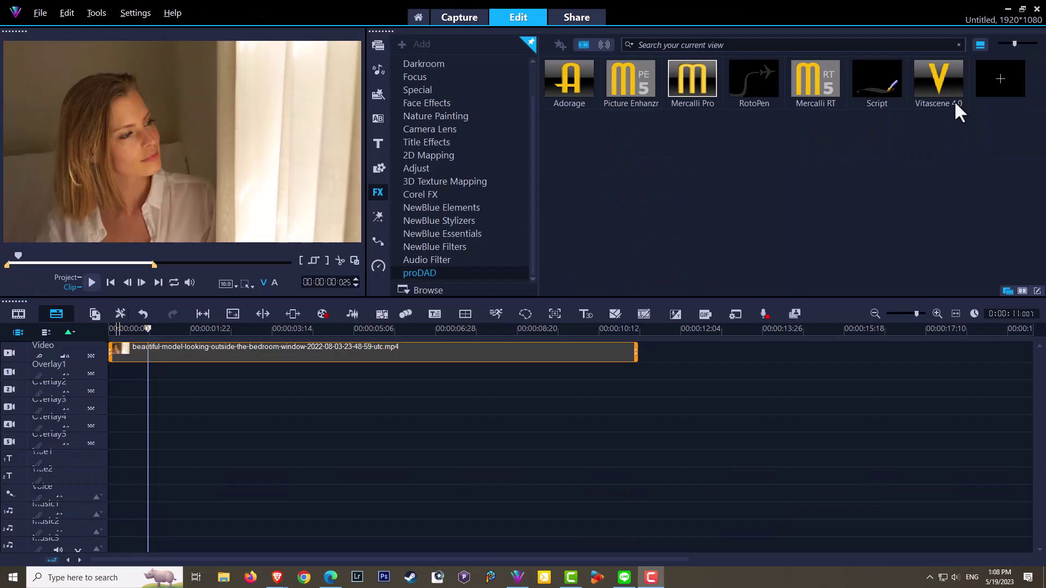
# Add the Vitascene 4.0 filter to the bedroom-window model clip and open the filter's customization window
pyautogui.moveTo(942, 79); pyautogui.dragTo(494, 345)
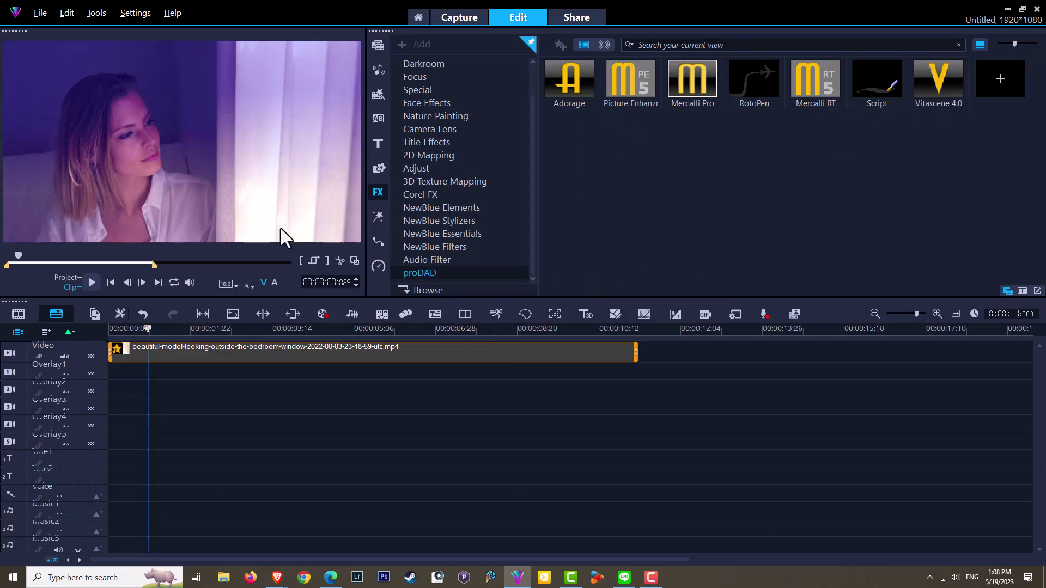
pyautogui.rightClick(120, 349)
pyautogui.moveTo(151, 357)
pyautogui.click(211, 357)
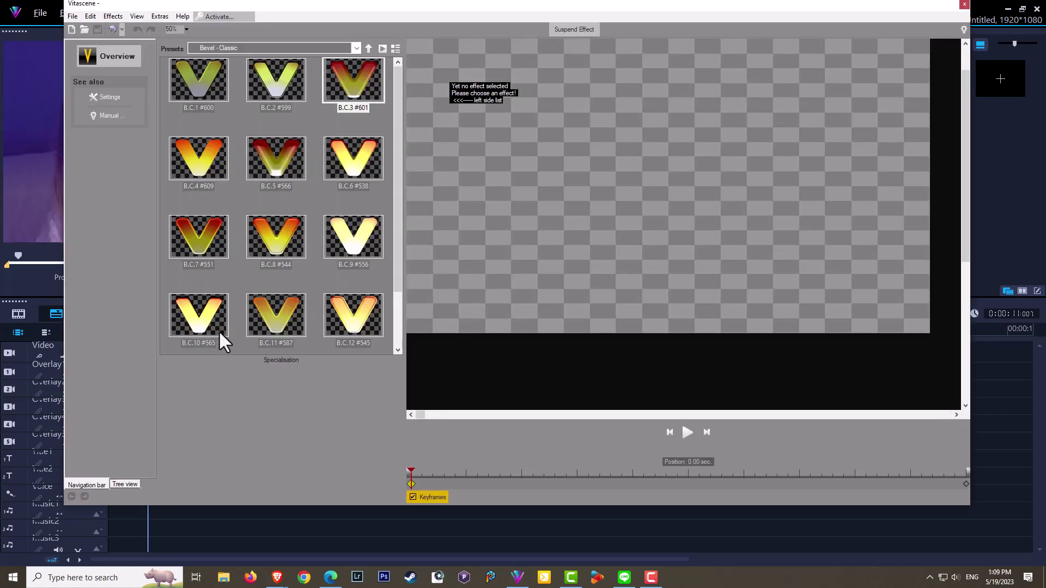
# Apply the B.C.3 #601 preset from the Bevel - Classic group and preview it on the clip
pyautogui.click(356, 49)
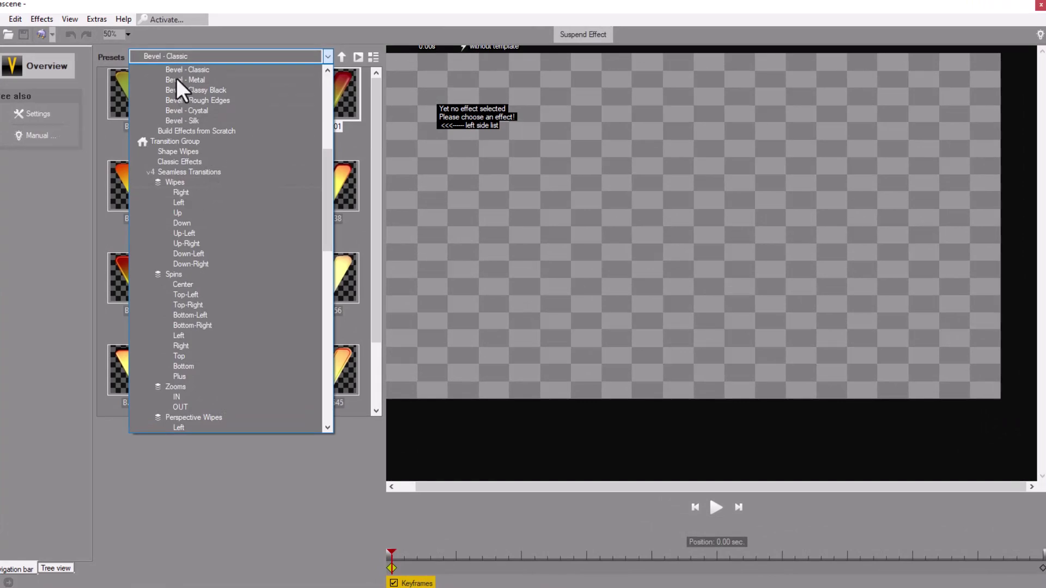
pyautogui.click(326, 57)
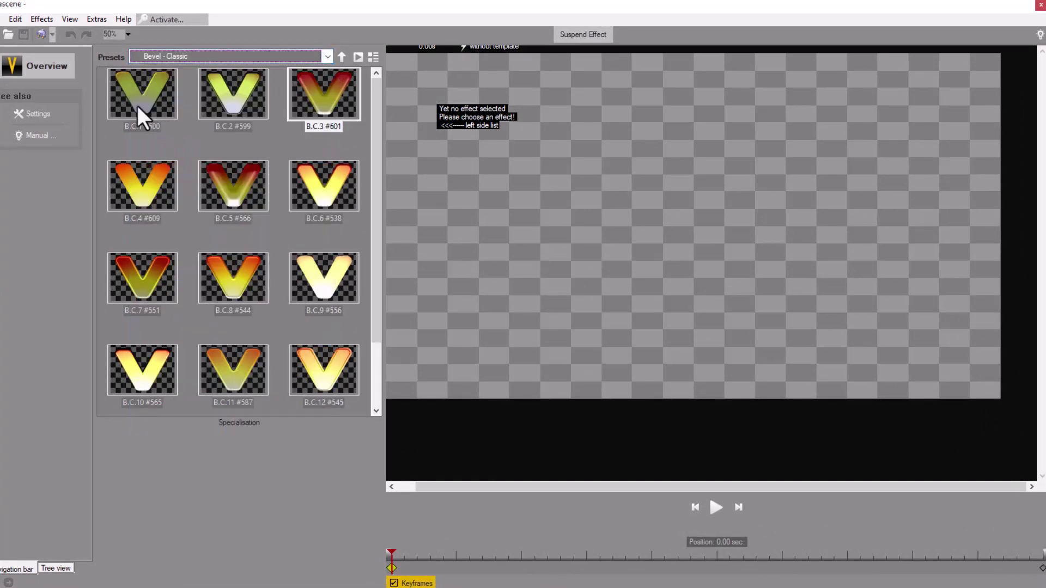
pyautogui.click(329, 102)
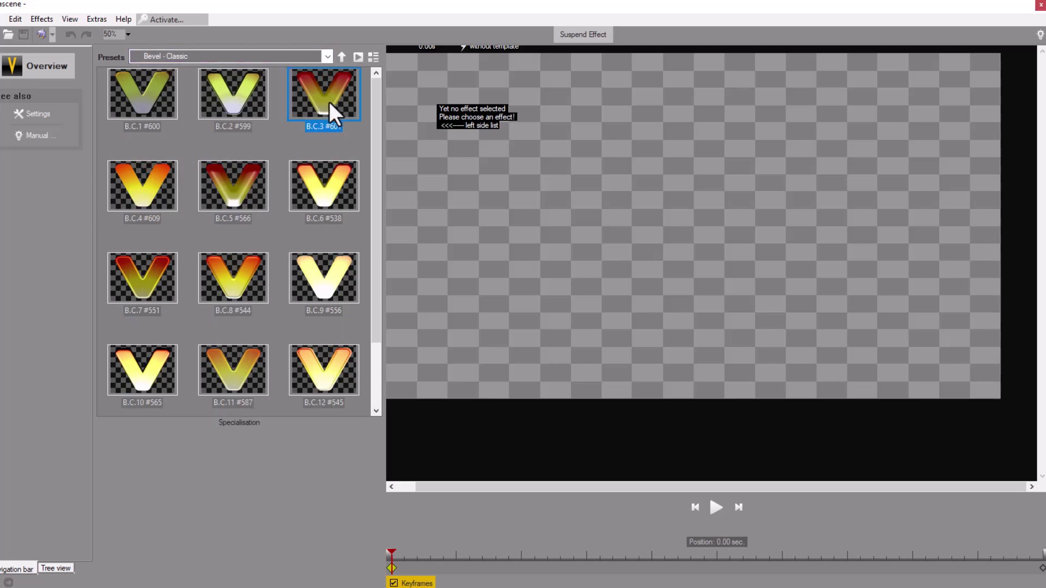
pyautogui.click(357, 58)
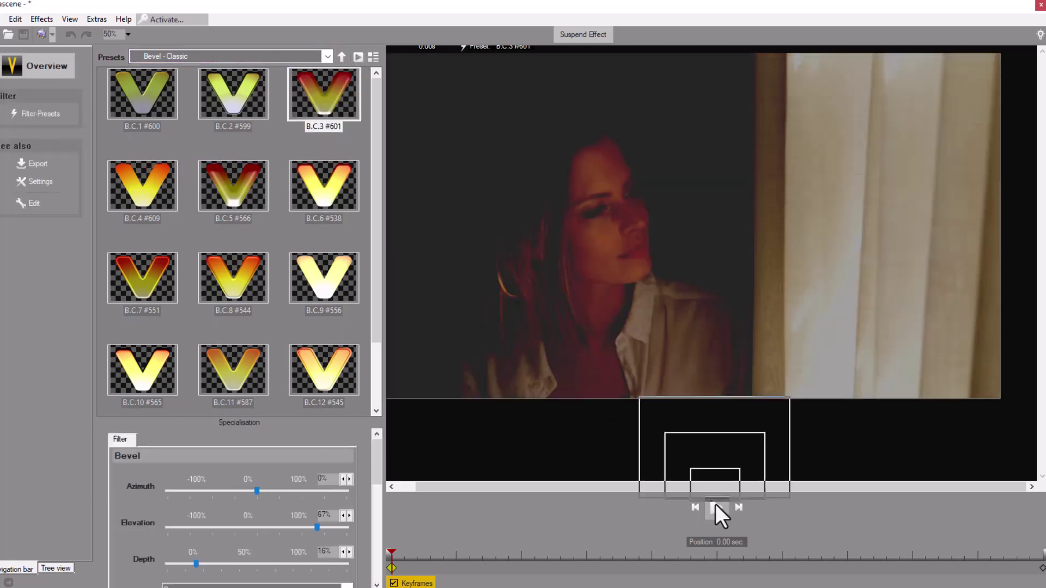
pyautogui.click(715, 507)
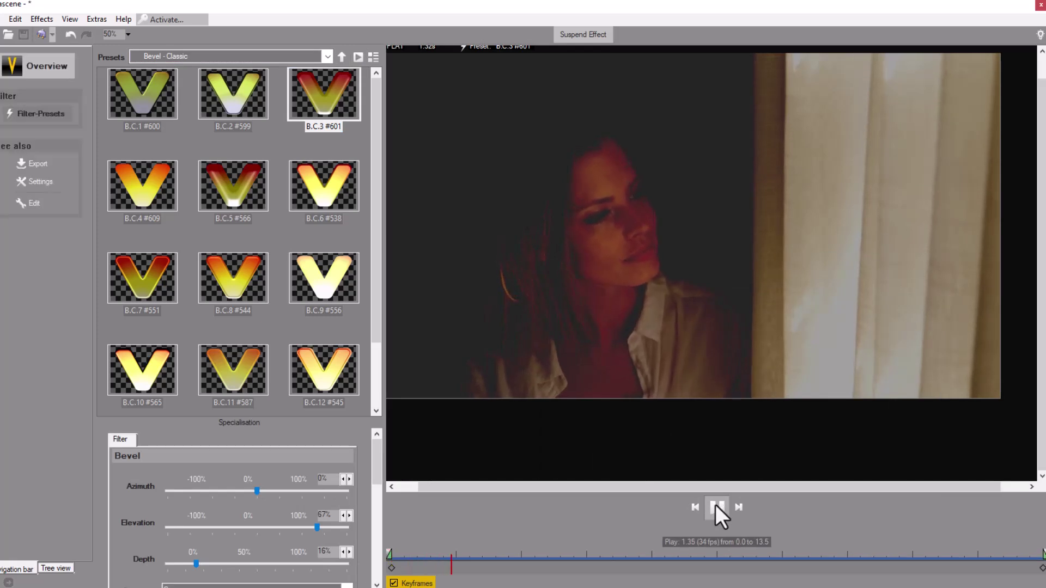
pyautogui.click(714, 504)
# Try a Dark Level of 25% at the 1.65-second position and delete the keyframe there
pyautogui.moveTo(377, 475); pyautogui.dragTo(357, 552)
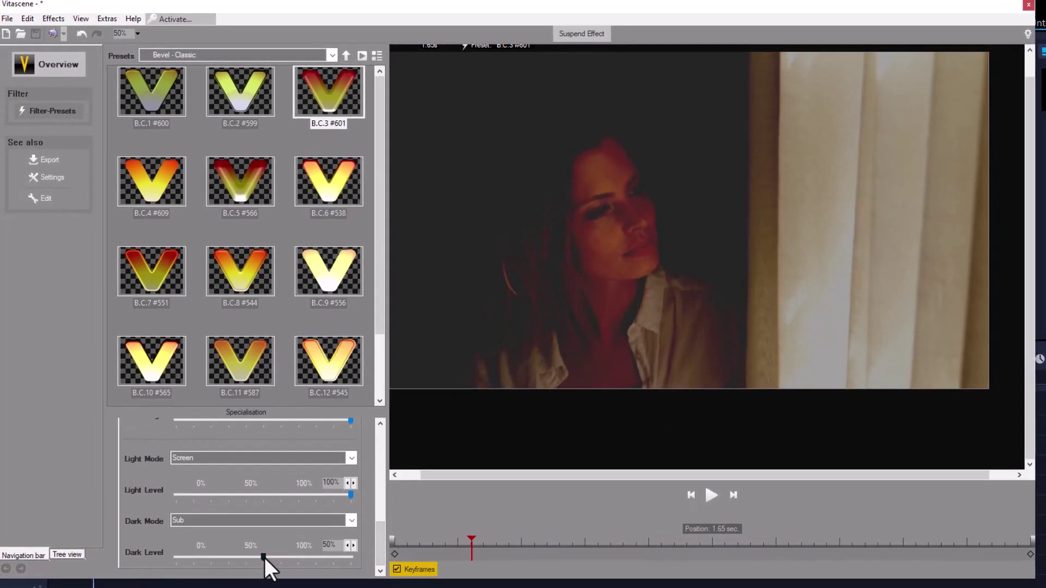
pyautogui.moveTo(264, 558); pyautogui.dragTo(219, 557)
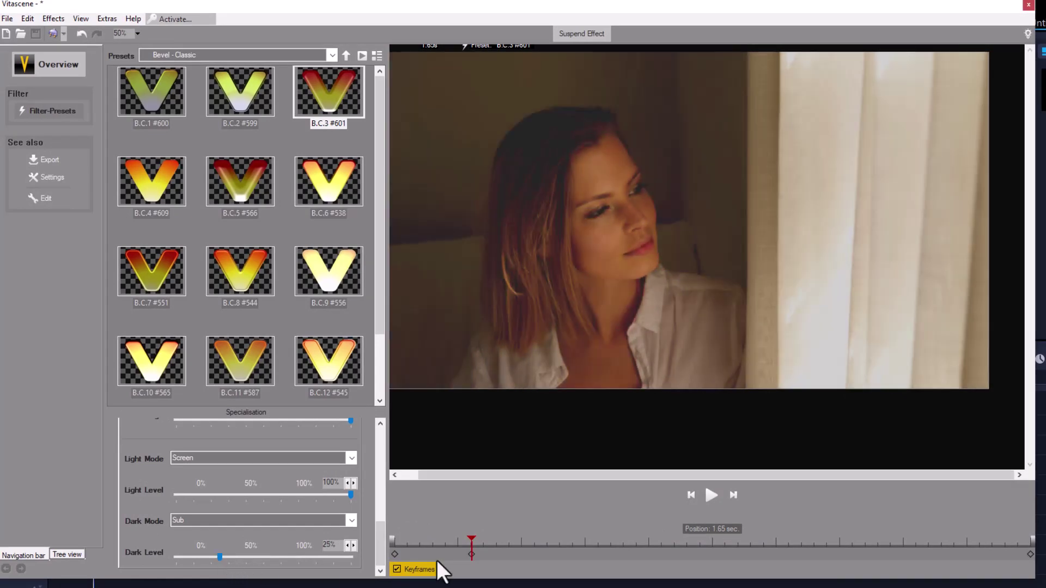
pyautogui.press('Delete')
# Return to the start of the clip, turn off Keyframes, and set the Dark Level to 24%
pyautogui.moveTo(481, 541); pyautogui.dragTo(393, 542)
pyautogui.click(397, 569)
pyautogui.moveTo(260, 557); pyautogui.dragTo(217, 557)
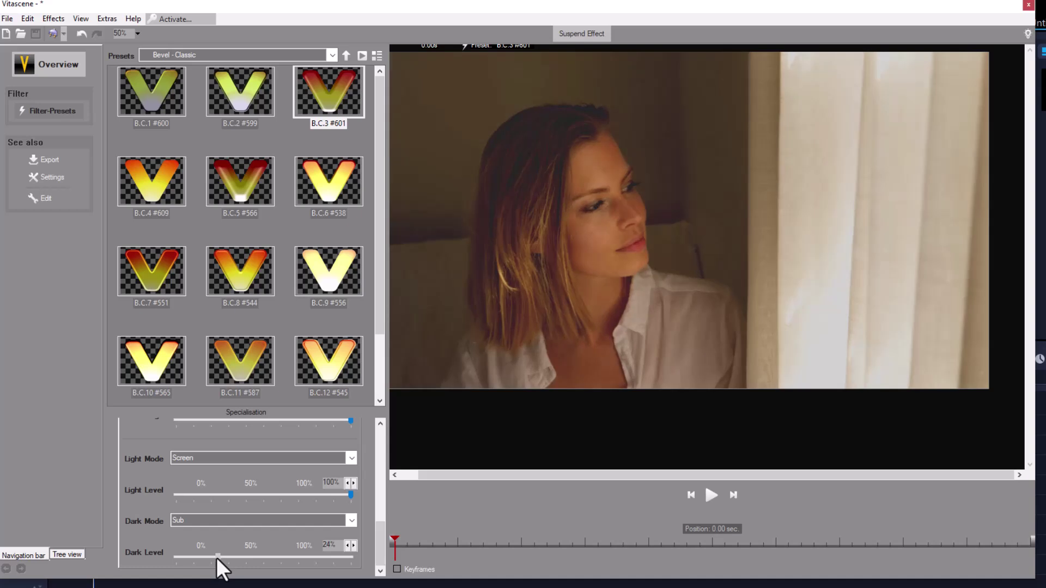
# Check the bevel effect at 4.88 seconds, apply it to the clip, and preview it along the VideoStudio timeline
pyautogui.moveTo(396, 542); pyautogui.dragTo(624, 536)
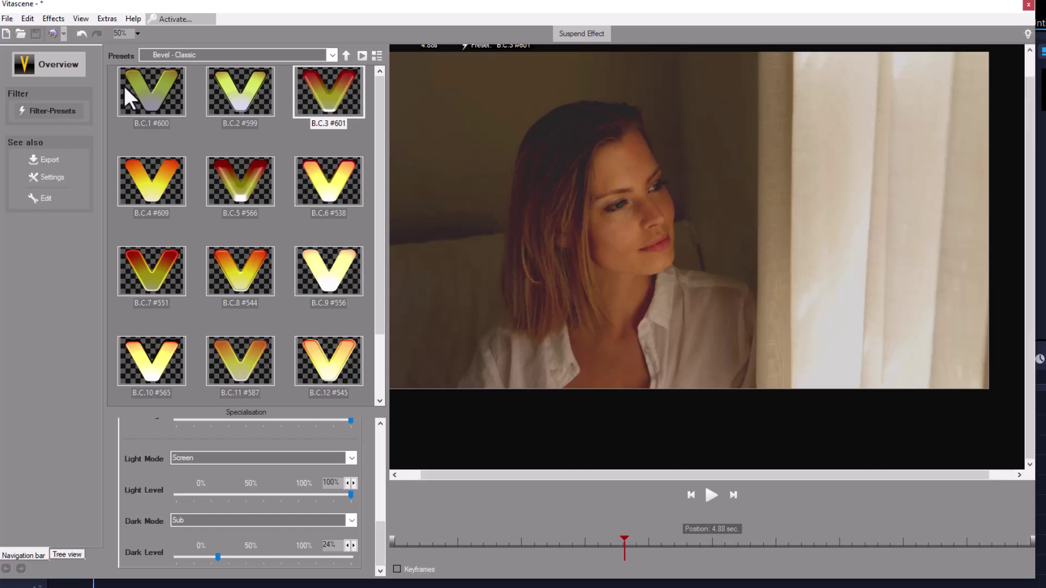
pyautogui.click(54, 34)
pyautogui.moveTo(133, 378); pyautogui.dragTo(234, 377)
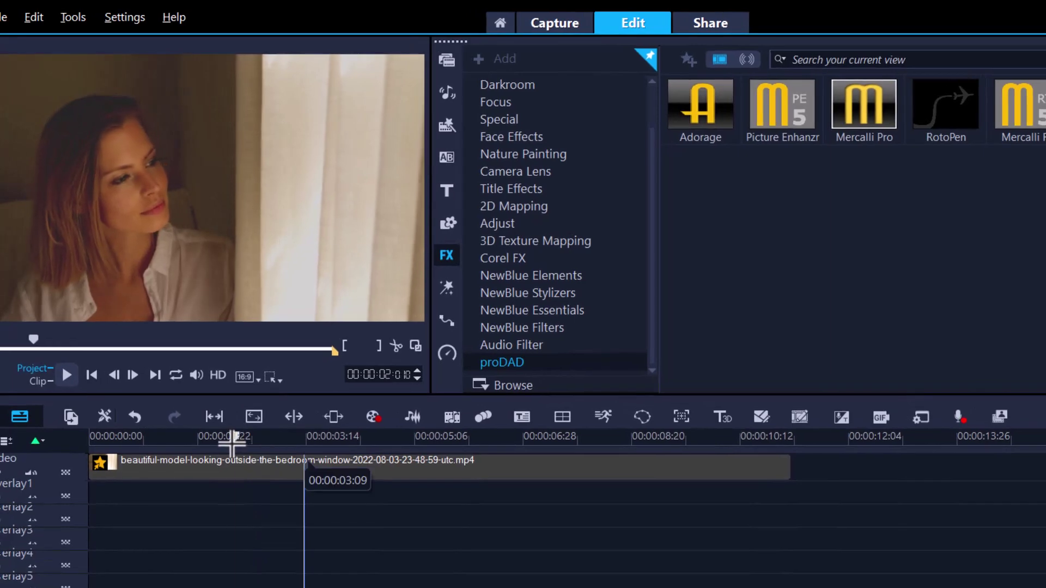
pyautogui.moveTo(231, 444)
pyautogui.mouseDown()
pyautogui.moveTo(280, 442)
pyautogui.moveTo(210, 442)
pyautogui.moveTo(320, 444)
pyautogui.moveTo(236, 436)
pyautogui.moveTo(338, 427)
pyautogui.moveTo(230, 429)
pyautogui.mouseUp()
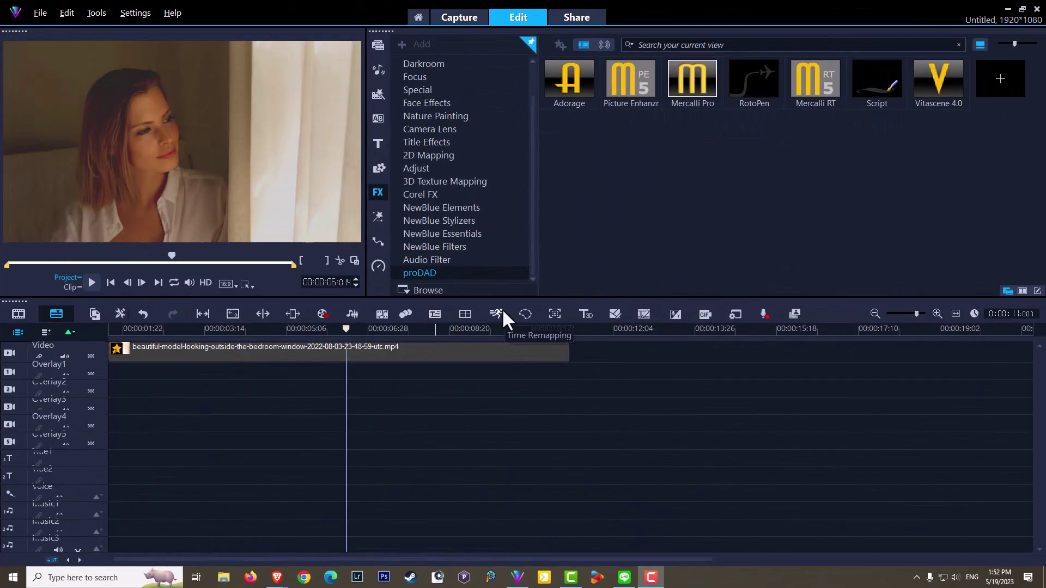
# Add the Vitascene 4.0 filter to the bedroom-window clip again and apply its Pin Point Light #539 preset from the Spot Light group
pyautogui.moveTo(936, 84); pyautogui.dragTo(302, 357)
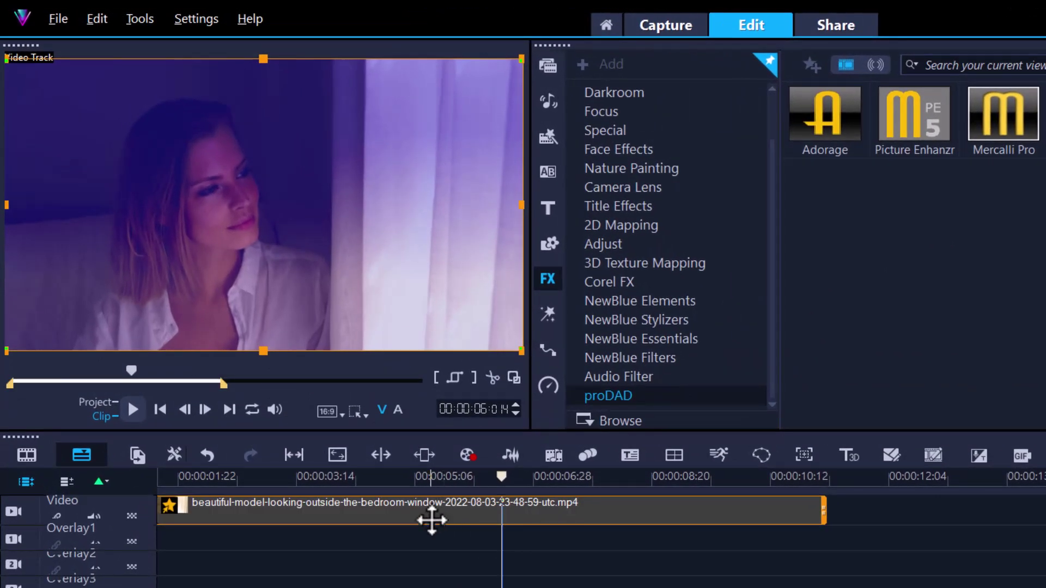
pyautogui.rightClick(170, 506)
pyautogui.moveTo(200, 512)
pyautogui.click(335, 539)
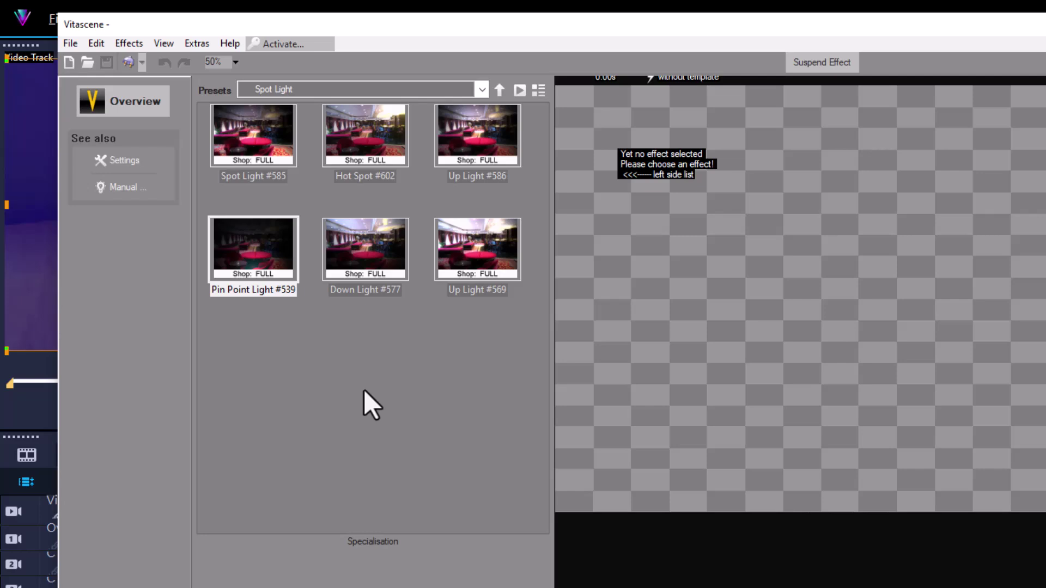
pyautogui.click(253, 261)
pyautogui.click(521, 91)
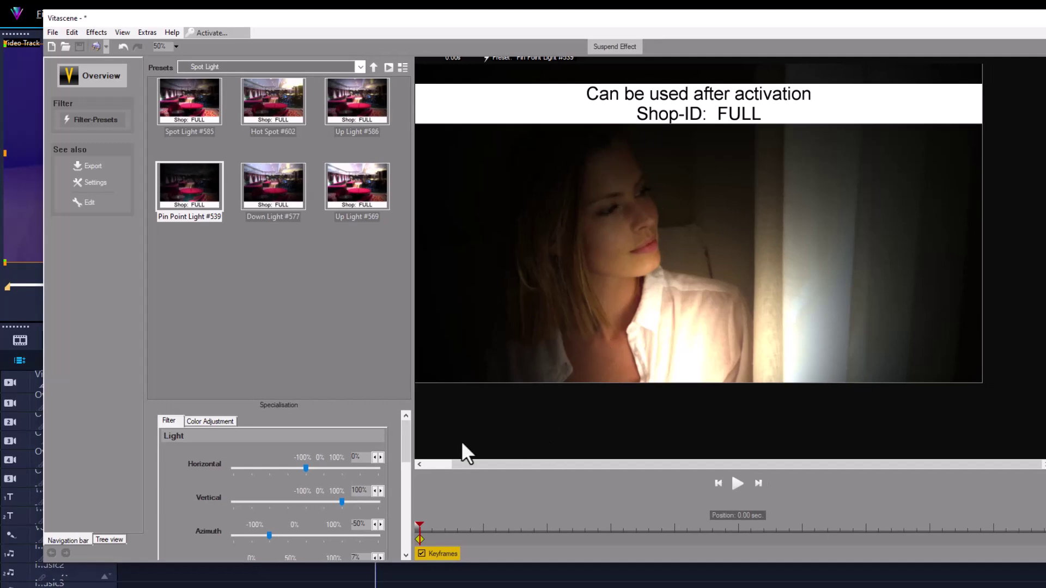
# Set the spot light's Light Size to 95%, Azimuth to -33%, Horizontal to 4%, and Vertical to 60%
pyautogui.moveTo(404, 457); pyautogui.dragTo(407, 474)
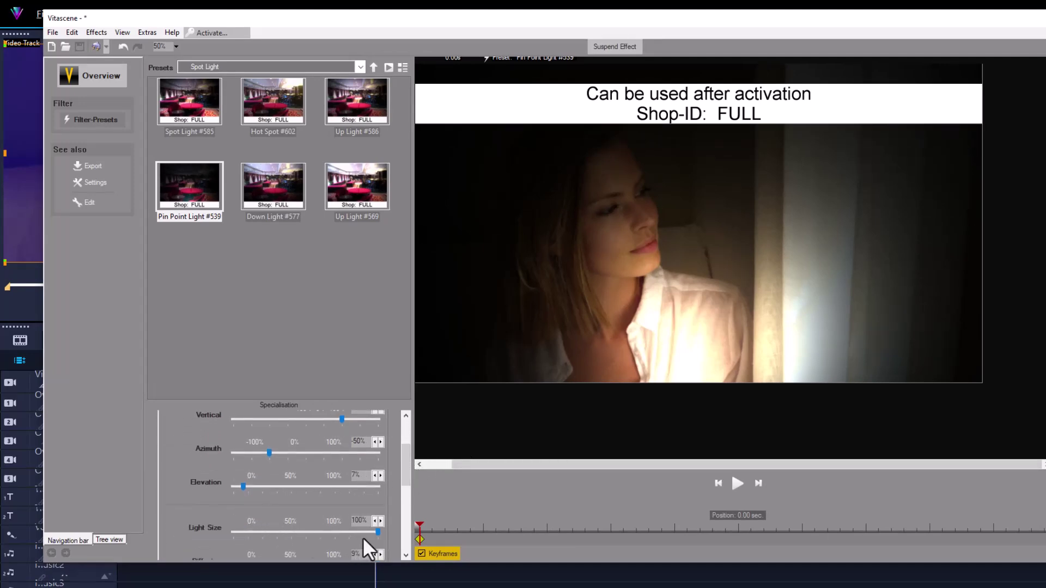
pyautogui.moveTo(378, 531); pyautogui.dragTo(371, 534)
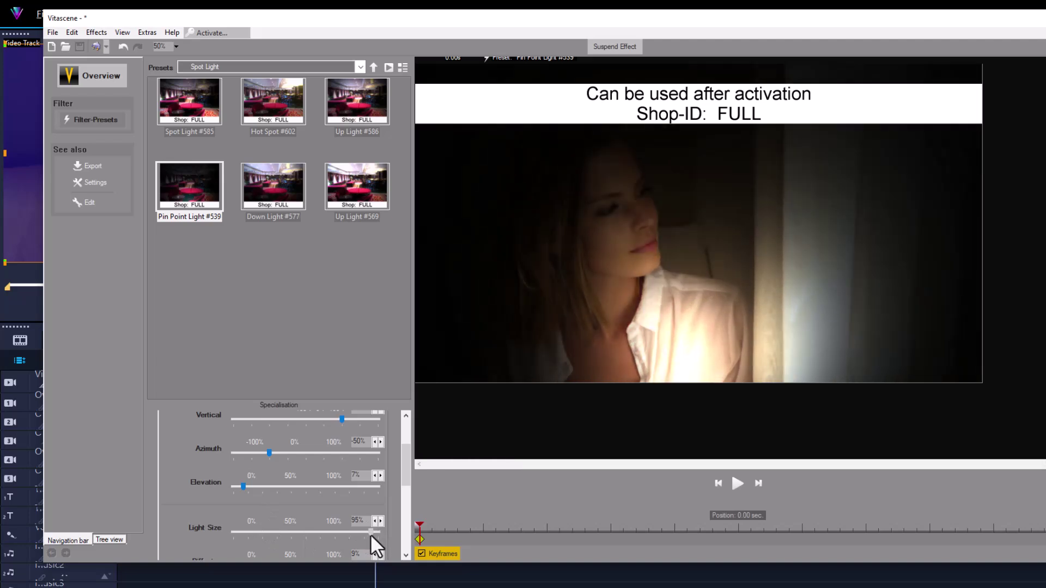
pyautogui.moveTo(269, 453); pyautogui.dragTo(282, 456)
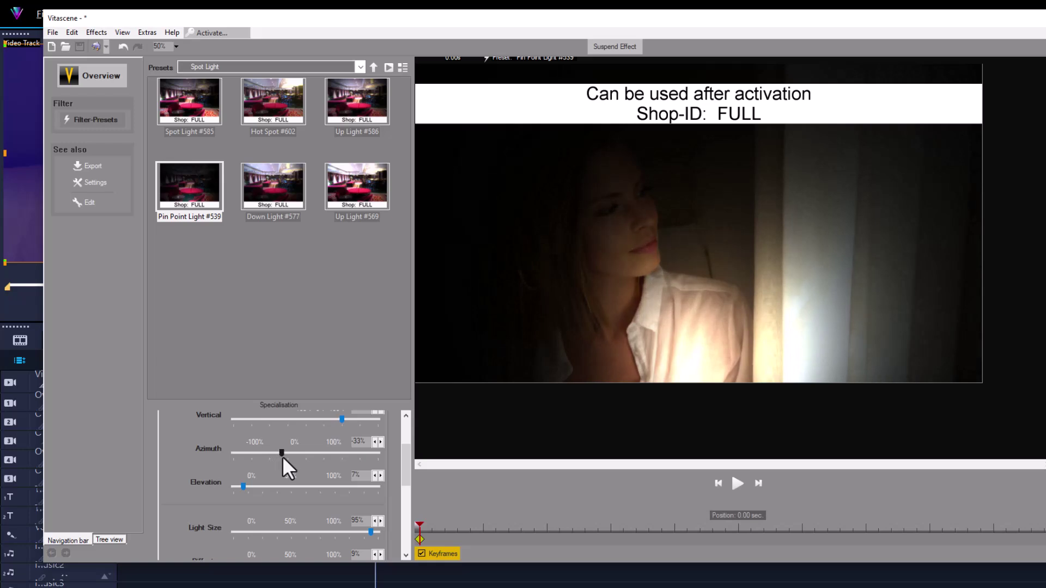
pyautogui.moveTo(406, 460); pyautogui.dragTo(407, 439)
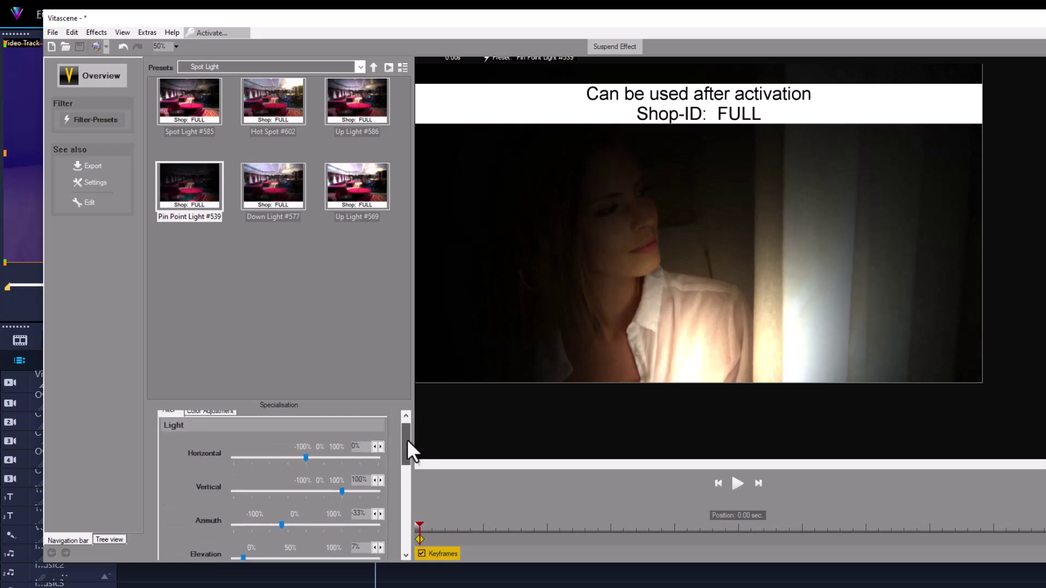
pyautogui.moveTo(342, 459); pyautogui.dragTo(306, 461)
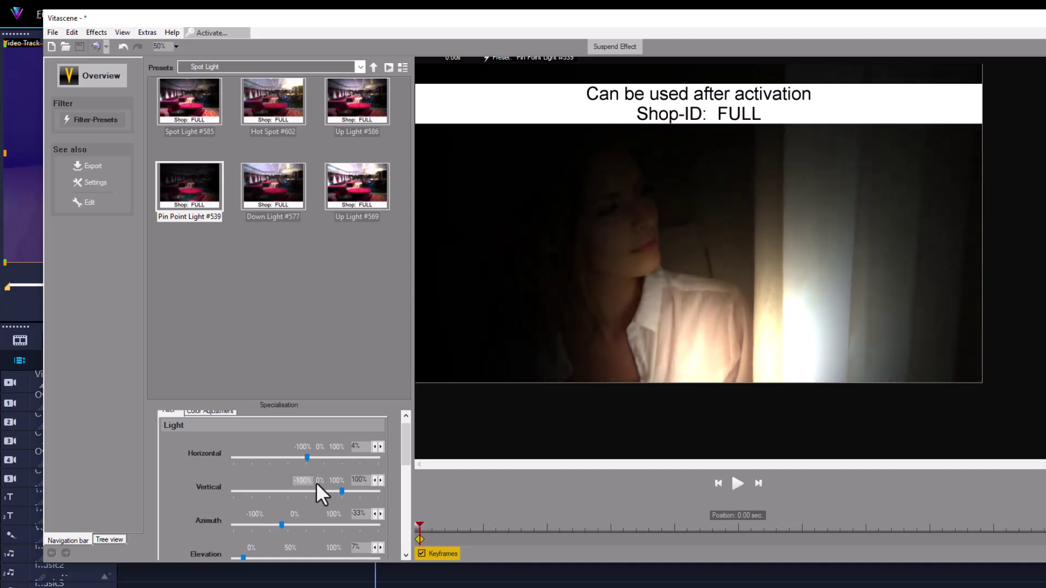
pyautogui.moveTo(338, 491); pyautogui.dragTo(326, 492)
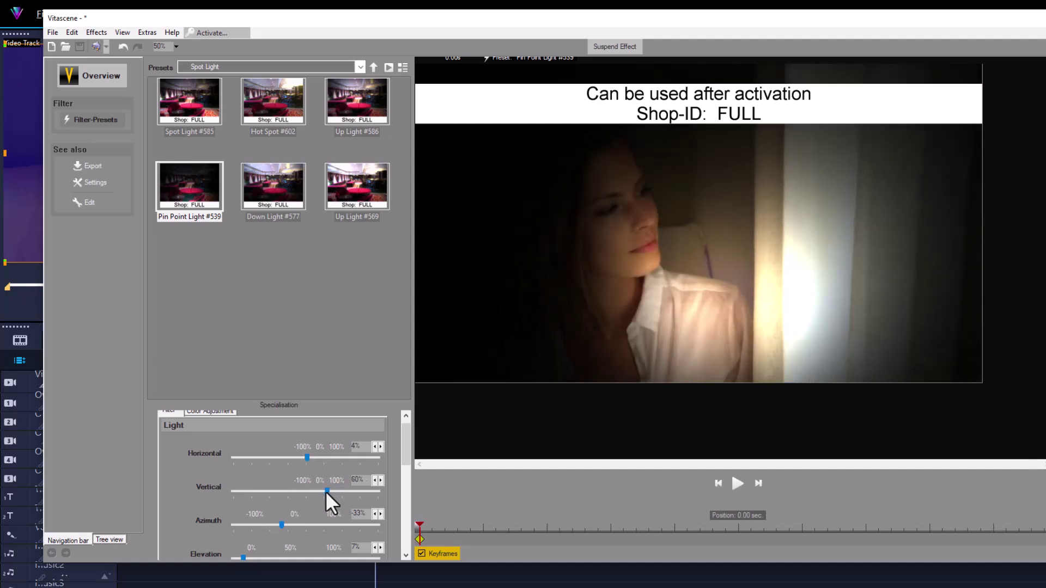
# Change the Light-Color to dark purple and turn off Keyframes for the effect
pyautogui.moveTo(401, 465); pyautogui.dragTo(404, 500)
pyautogui.click(250, 530)
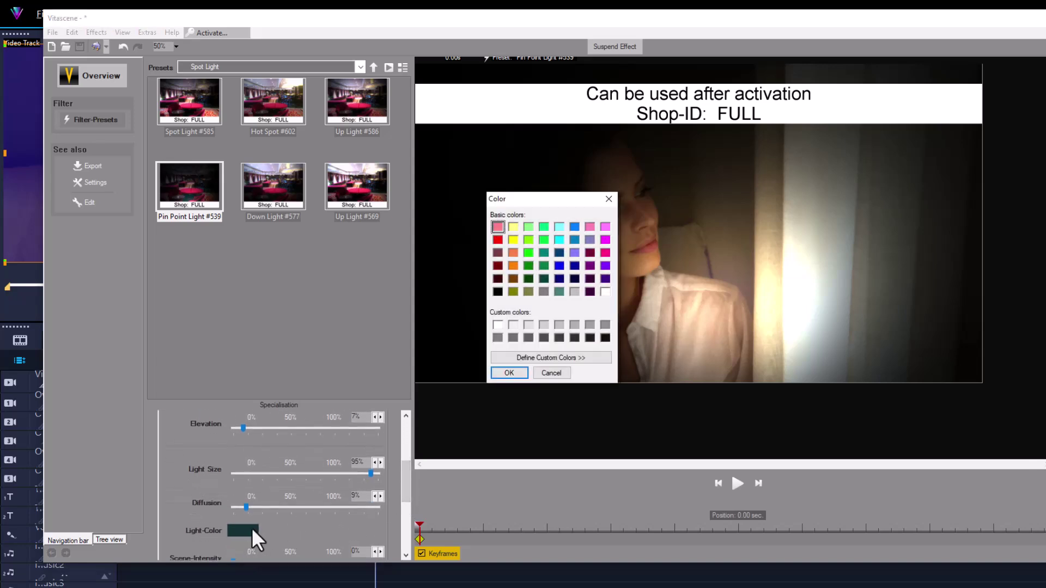
pyautogui.click(589, 293)
pyautogui.click(507, 372)
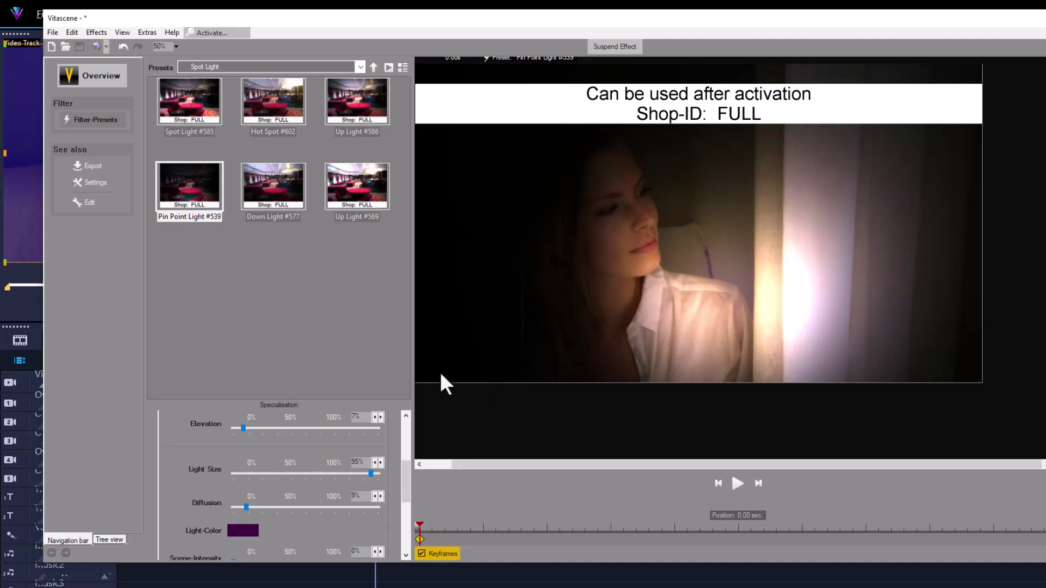
pyautogui.click(421, 554)
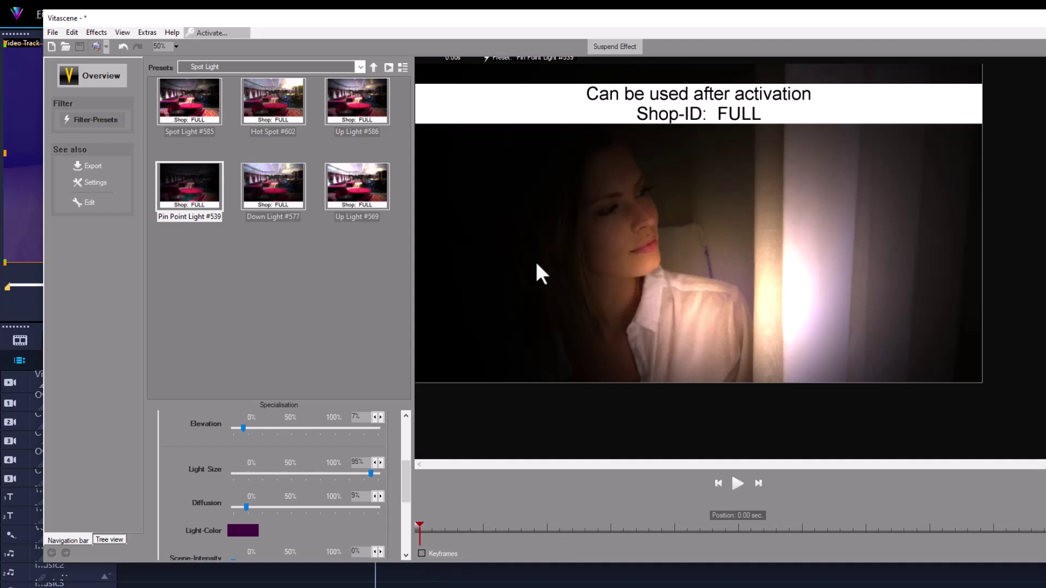
# Apply the spot light effect to the clip and preview it along the VideoStudio timeline
pyautogui.click(97, 47)
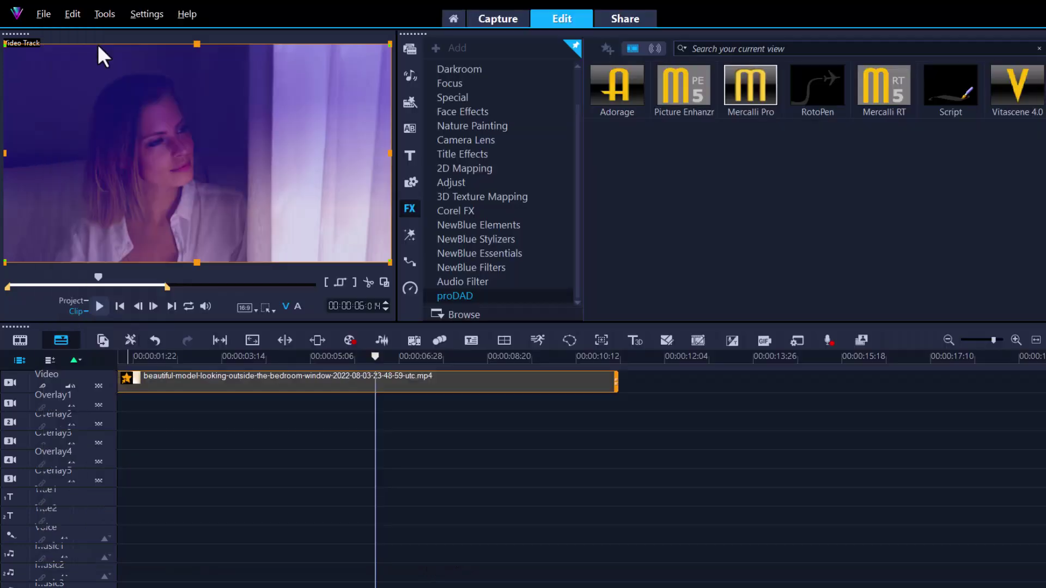
pyautogui.moveTo(375, 357); pyautogui.dragTo(310, 360)
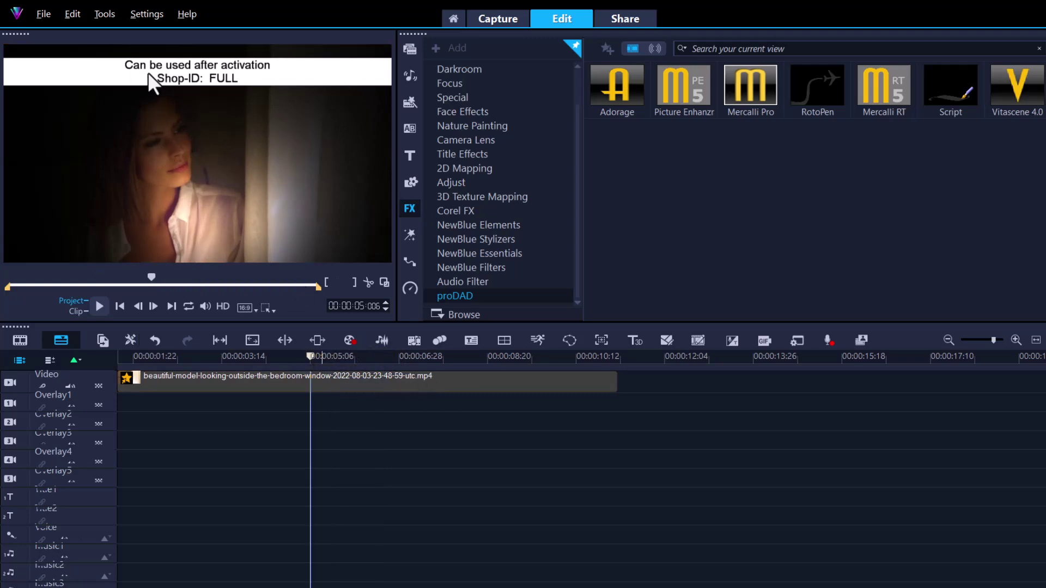
pyautogui.moveTo(310, 358)
pyautogui.mouseDown()
pyautogui.moveTo(186, 359)
pyautogui.moveTo(491, 370)
pyautogui.mouseUp()
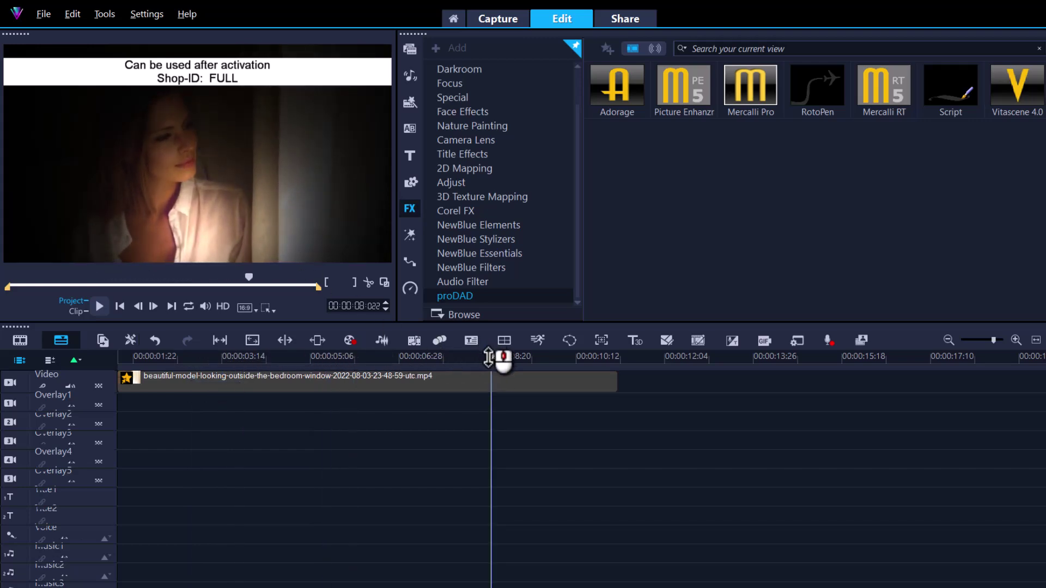
pyautogui.moveTo(496, 357)
pyautogui.mouseDown()
pyautogui.moveTo(554, 358)
pyautogui.moveTo(206, 365)
pyautogui.moveTo(537, 374)
pyautogui.mouseUp()
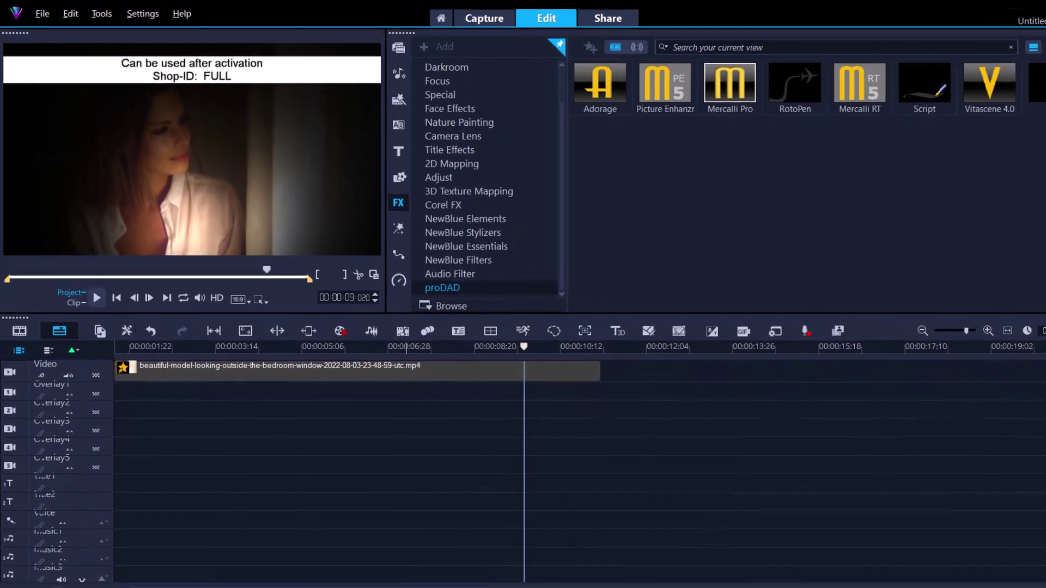